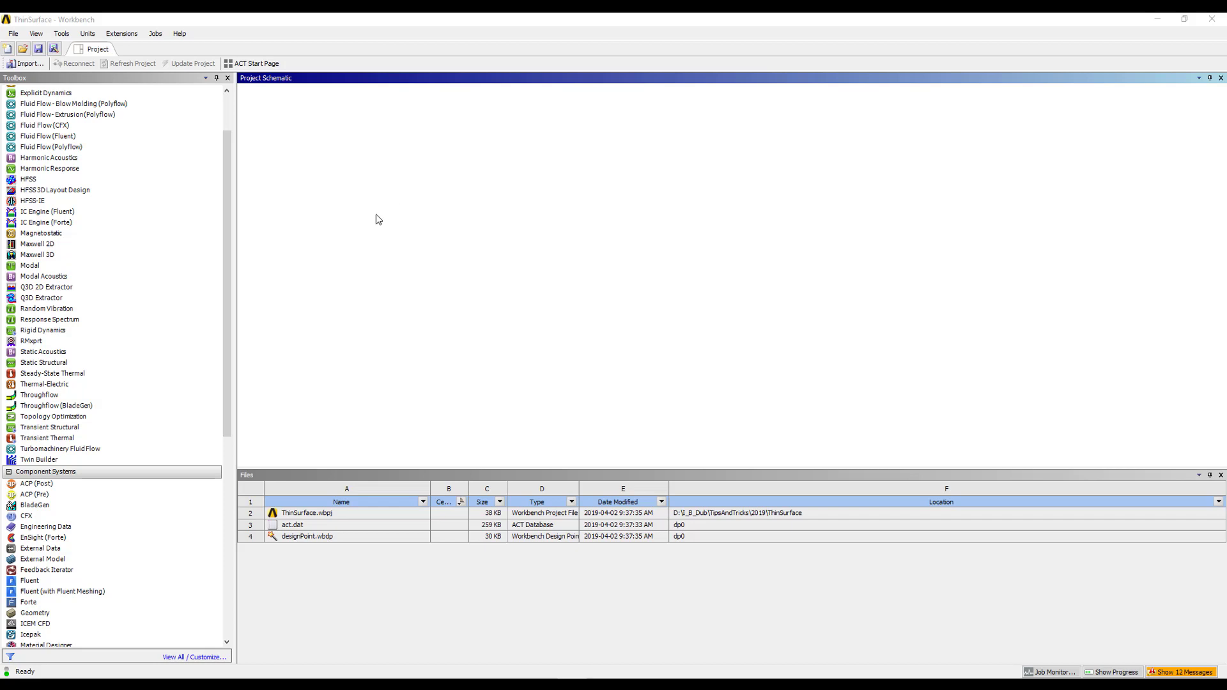
# Add a Fluid Flow (CFX) system to the project and open its empty geometry in SpaceClaim.
pyautogui.moveTo(40, 128); pyautogui.dragTo(321, 143)
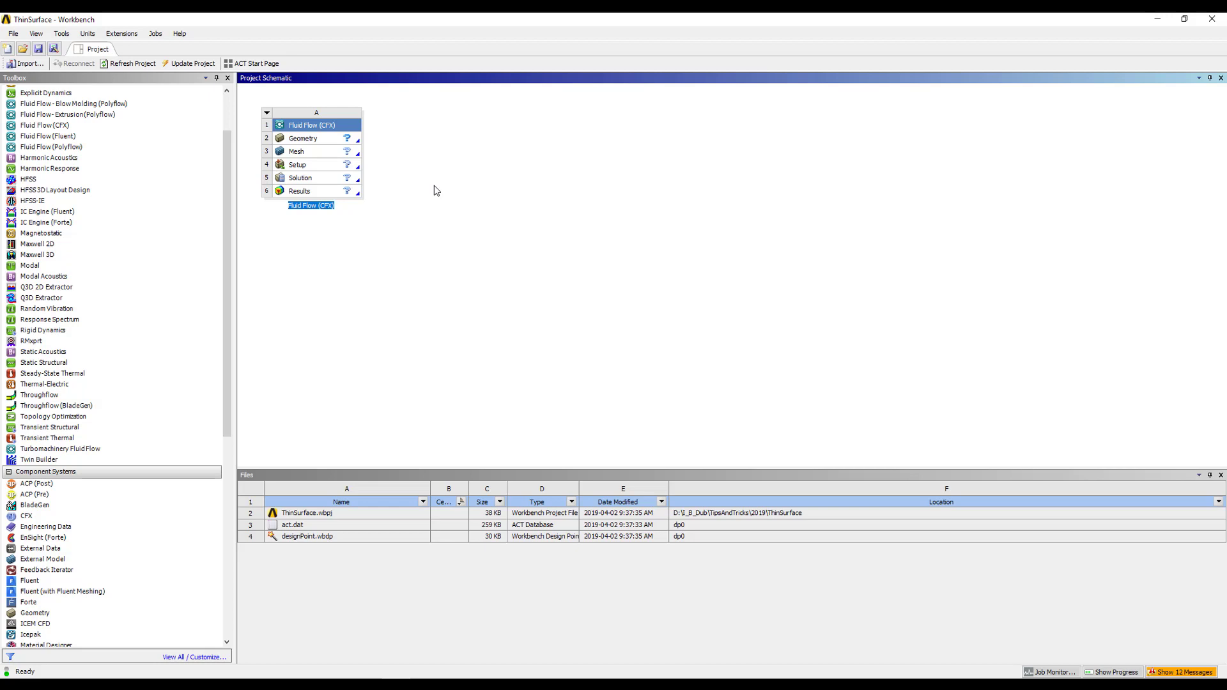
pyautogui.doubleClick(325, 142)
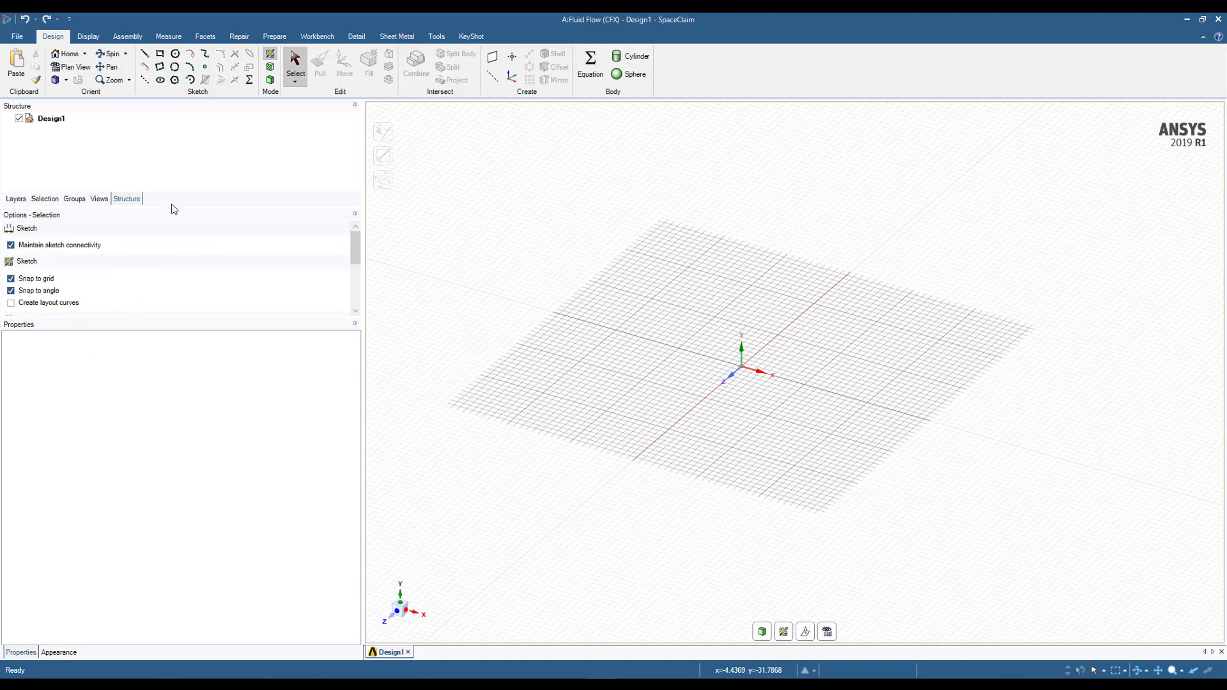
# Sketch a 32 mm square at the origin and pull it up into a solid box.
pyautogui.click(160, 53)
pyautogui.click(741, 368)
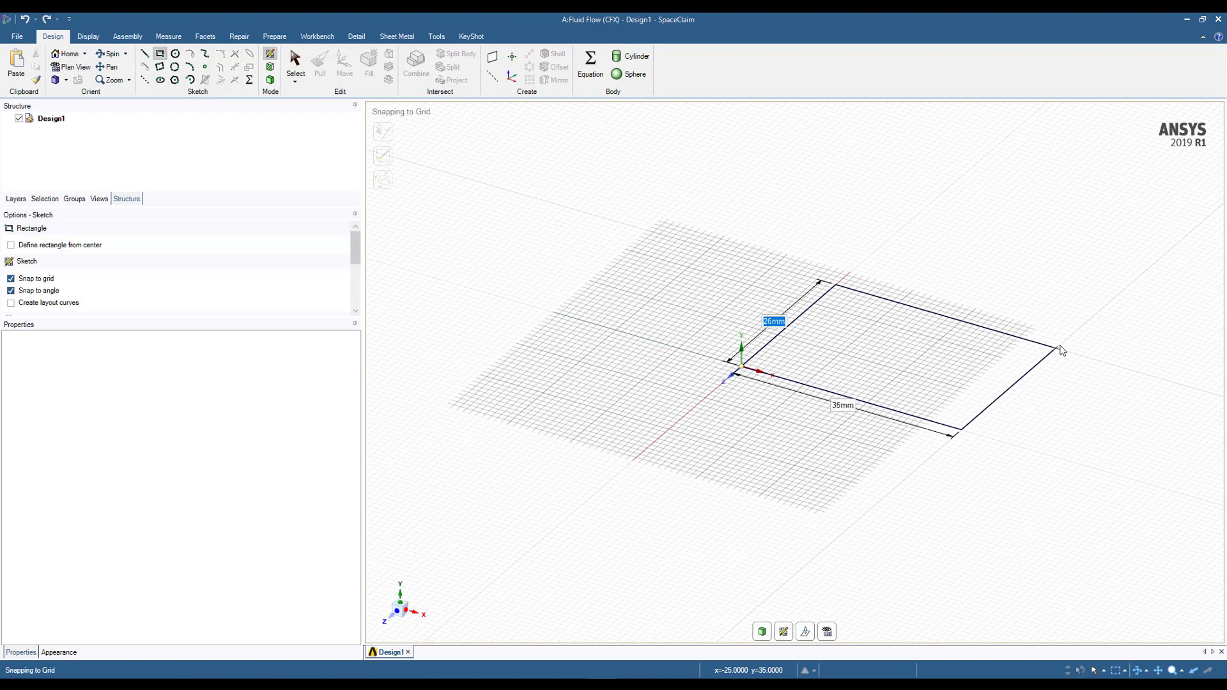
pyautogui.click(1058, 324)
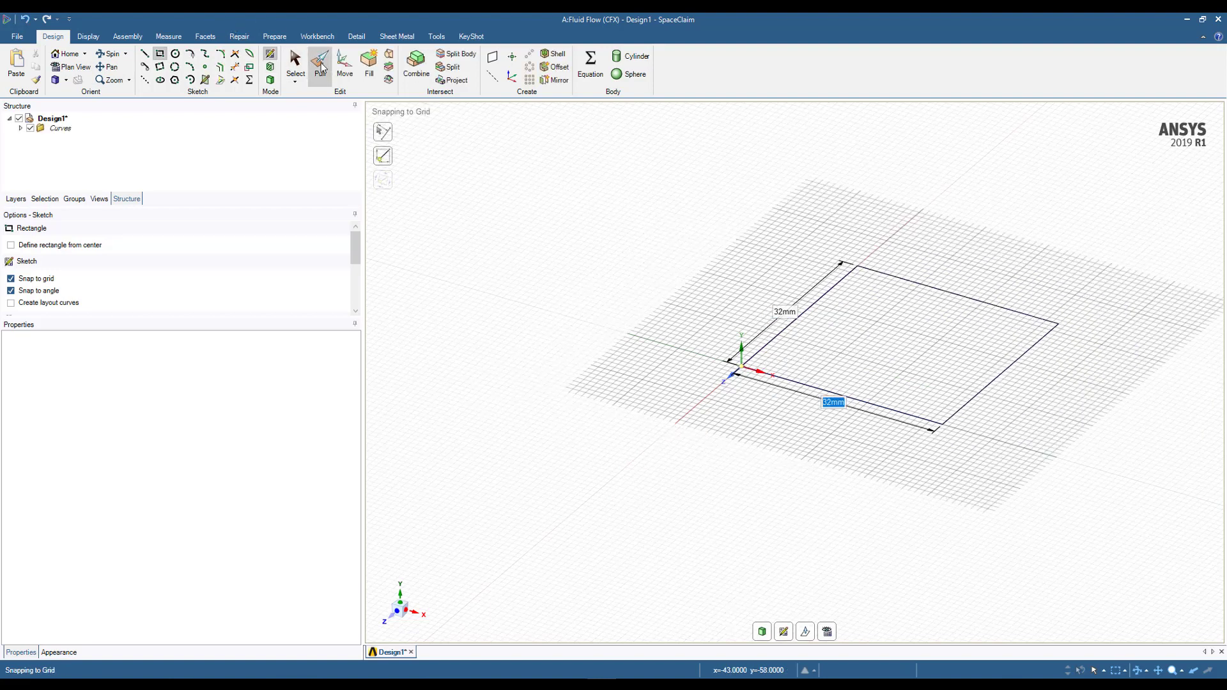
pyautogui.click(319, 64)
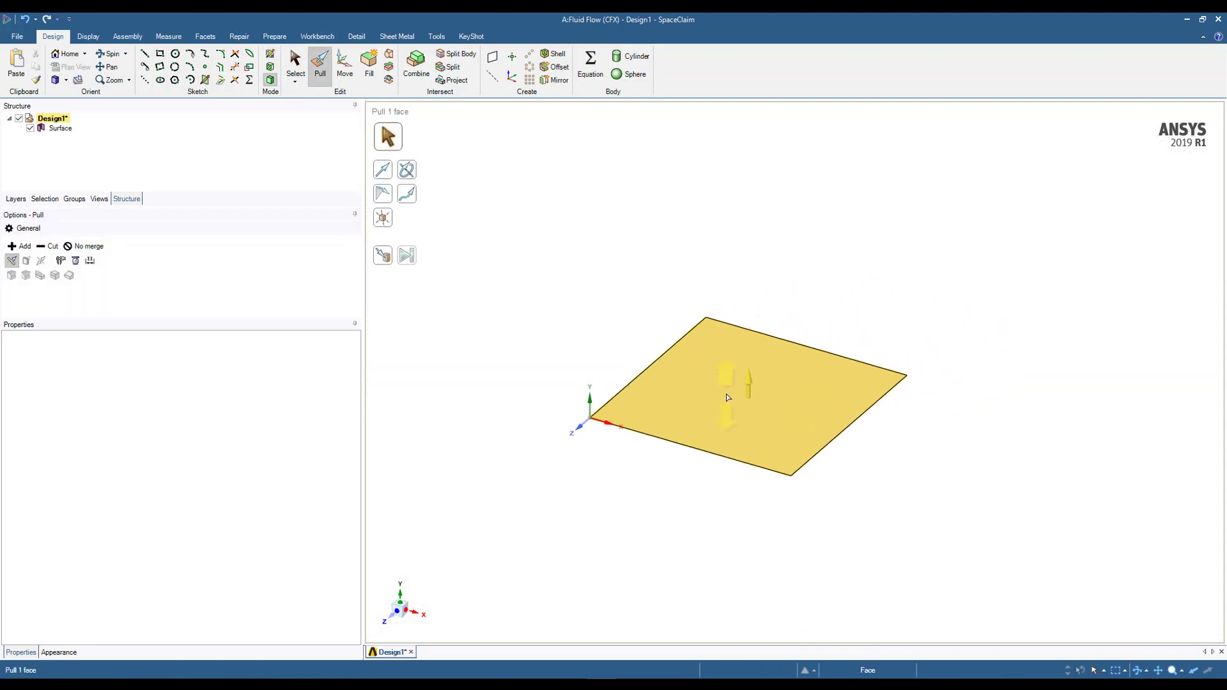
pyautogui.moveTo(748, 274); pyautogui.dragTo(745, 199)
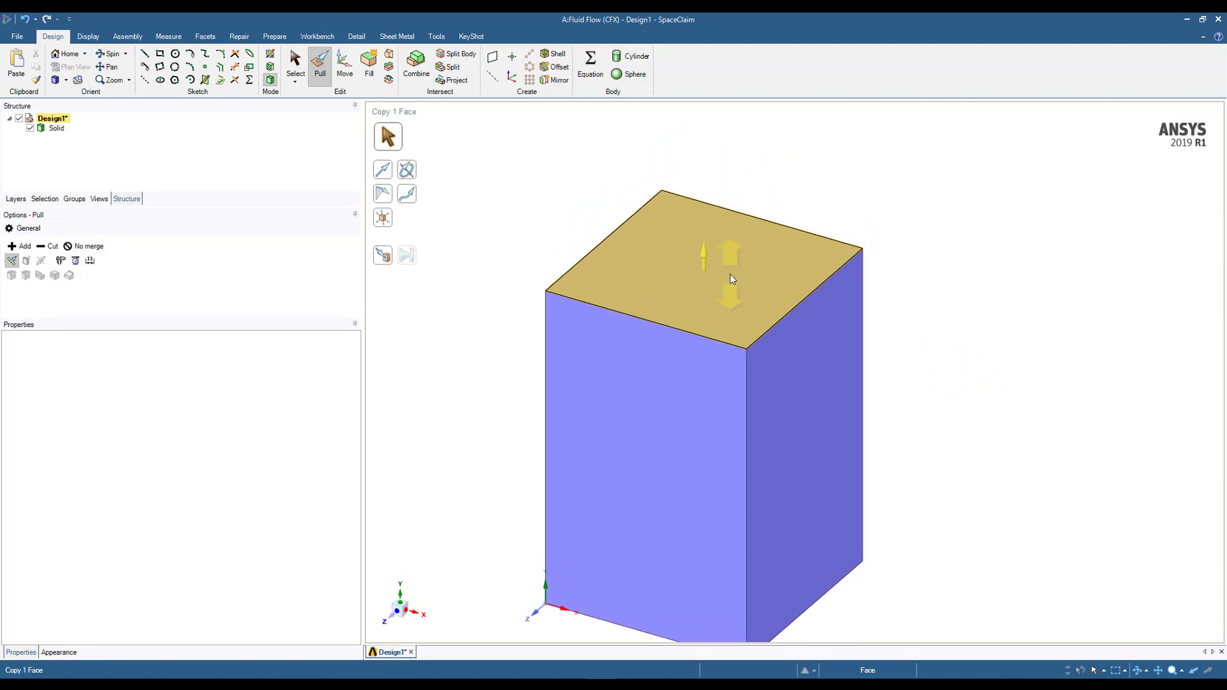
# Create a reference plane on the box's top face, then pull the top face higher.
pyautogui.click(492, 56)
pyautogui.click(667, 248)
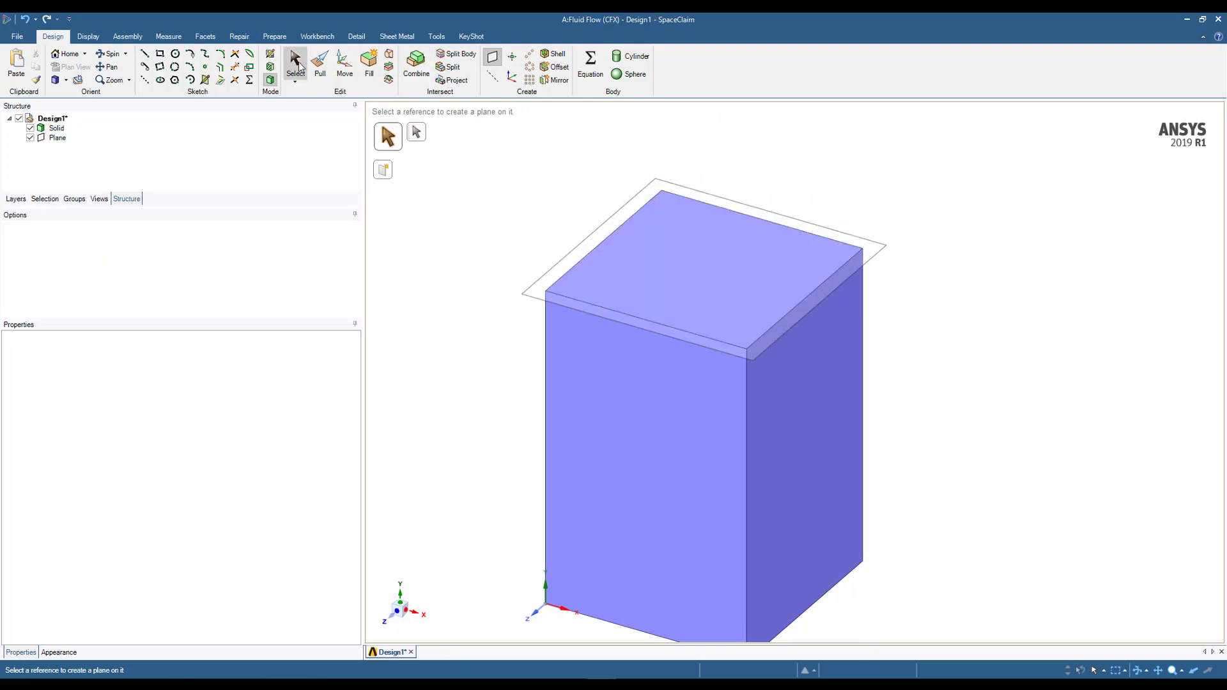
pyautogui.click(320, 64)
pyautogui.click(651, 294)
pyautogui.moveTo(651, 294); pyautogui.dragTo(686, 115)
# Pull the top face further to heighten the box and zoom out to see all of it.
pyautogui.click(707, 205)
pyautogui.keyDown('shift'); pyautogui.moveTo(708, 204); pyautogui.dragTo(639, 305, button='middle'); pyautogui.keyUp('shift')
pyautogui.click(622, 253)
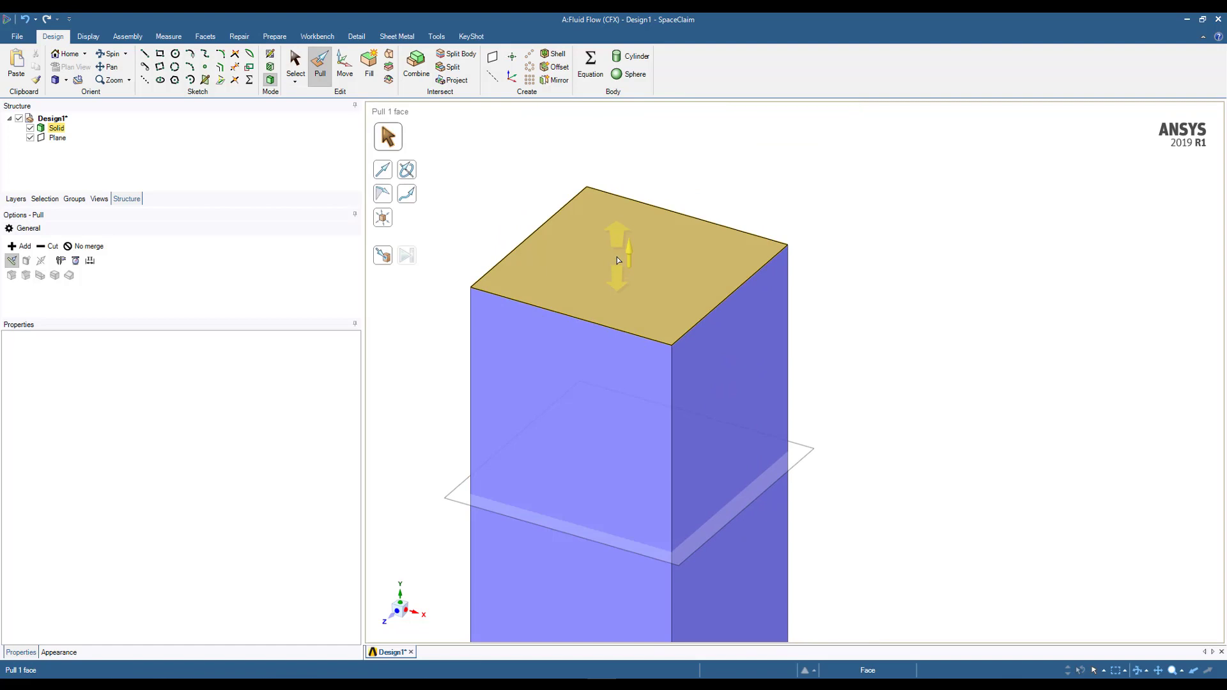
pyautogui.moveTo(622, 253); pyautogui.dragTo(644, 118)
pyautogui.click(642, 265)
pyautogui.scroll(-3, 642, 263)
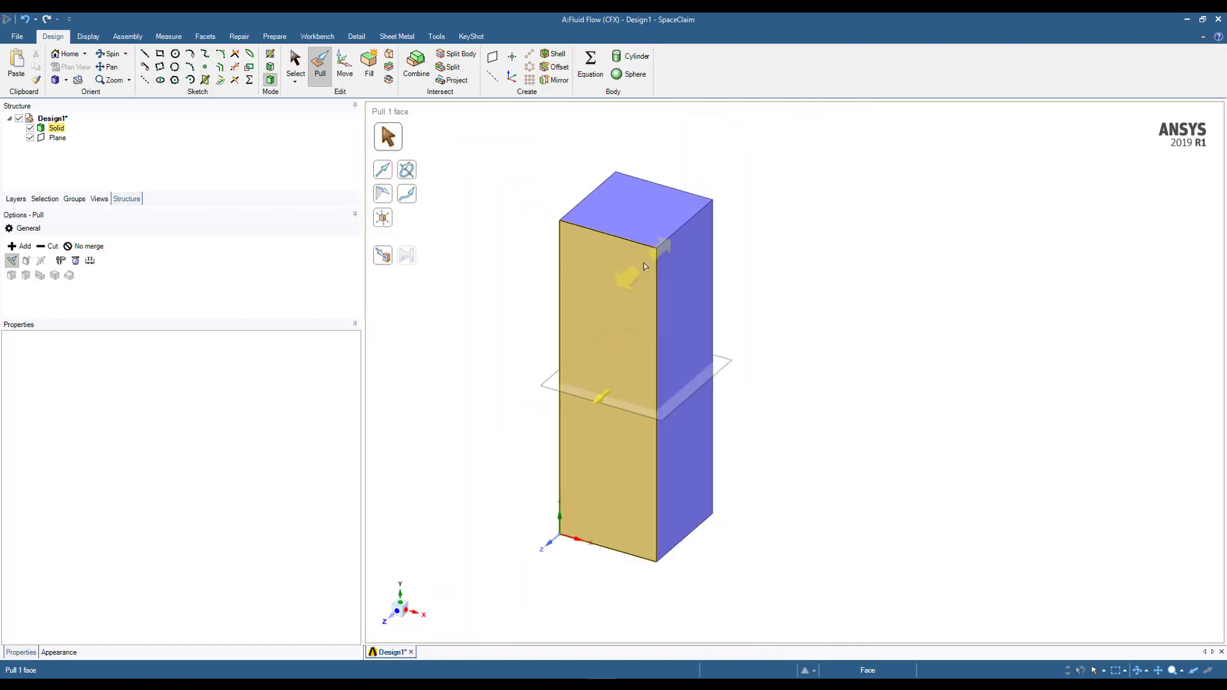
pyautogui.press('Escape')
pyautogui.scroll(-1, 528, 316)
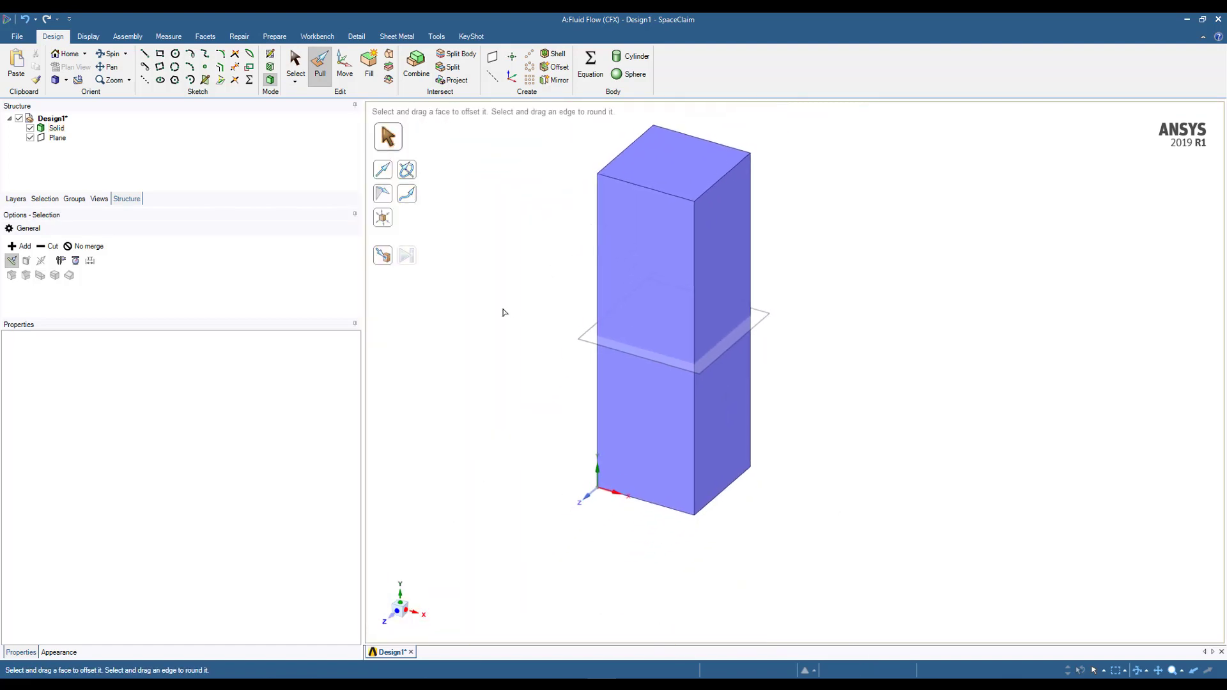
pyautogui.press('s')
pyautogui.click(639, 338)
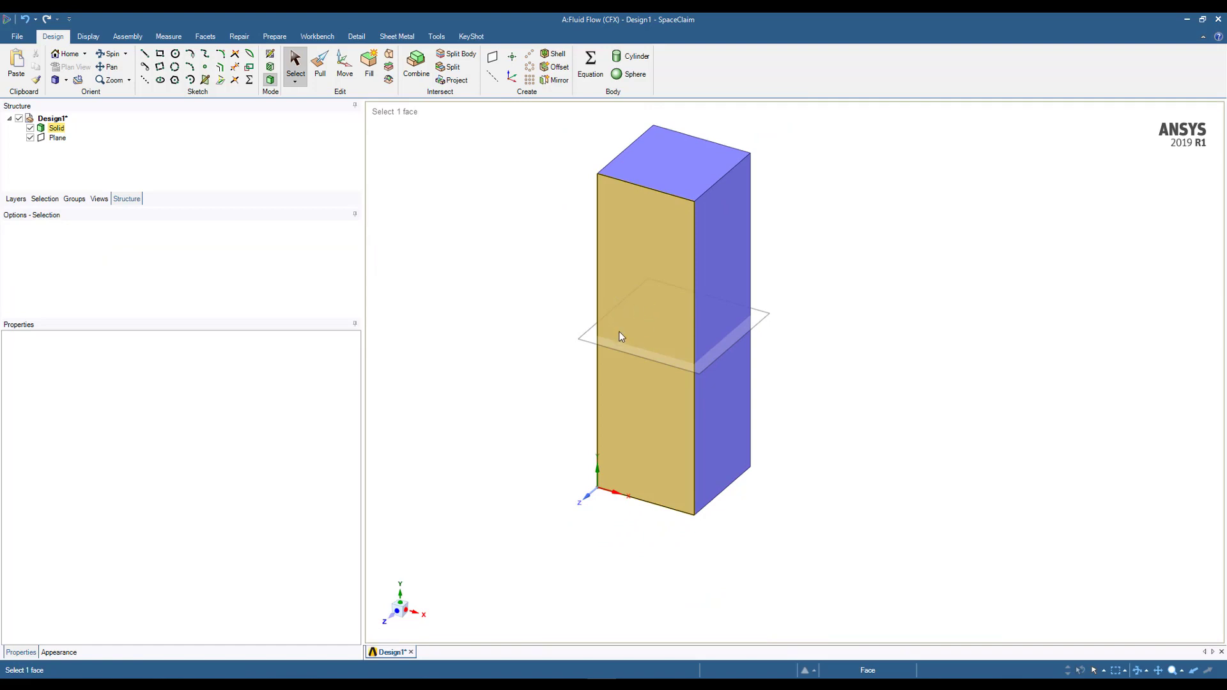
pyautogui.press('Escape')
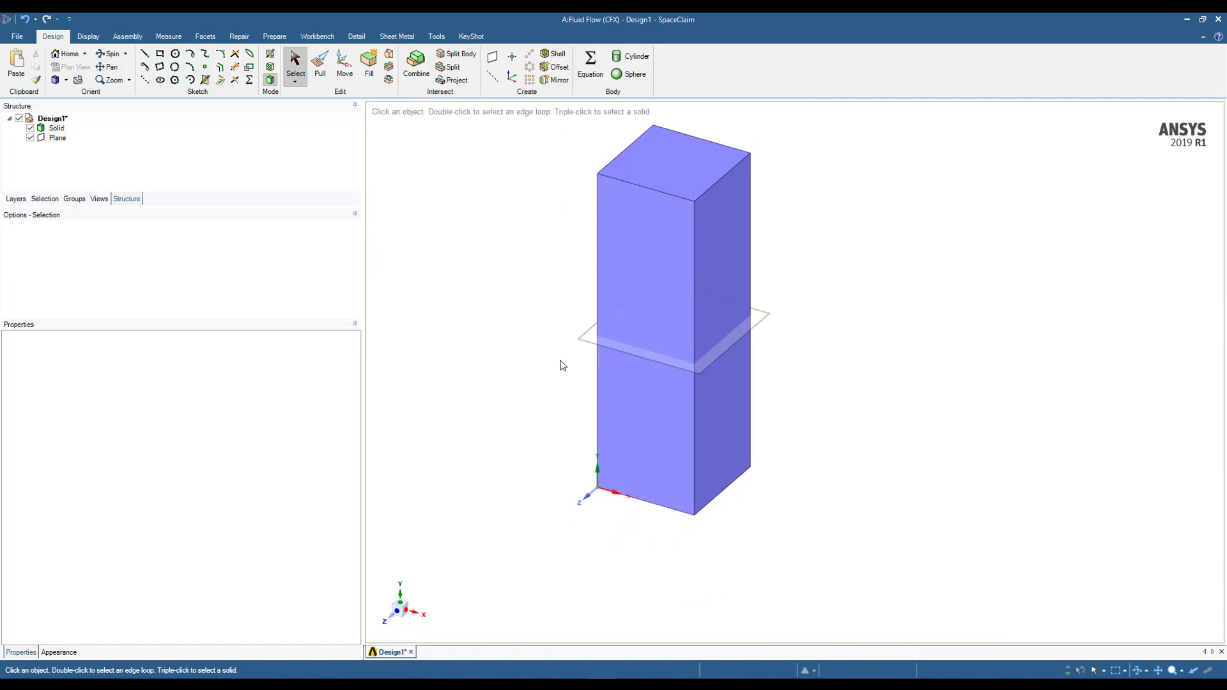
# Sketch a 26 × 21 mm rectangle on the mid plane, make it a surface, and hide the plane.
pyautogui.click(584, 335)
pyautogui.click(270, 53)
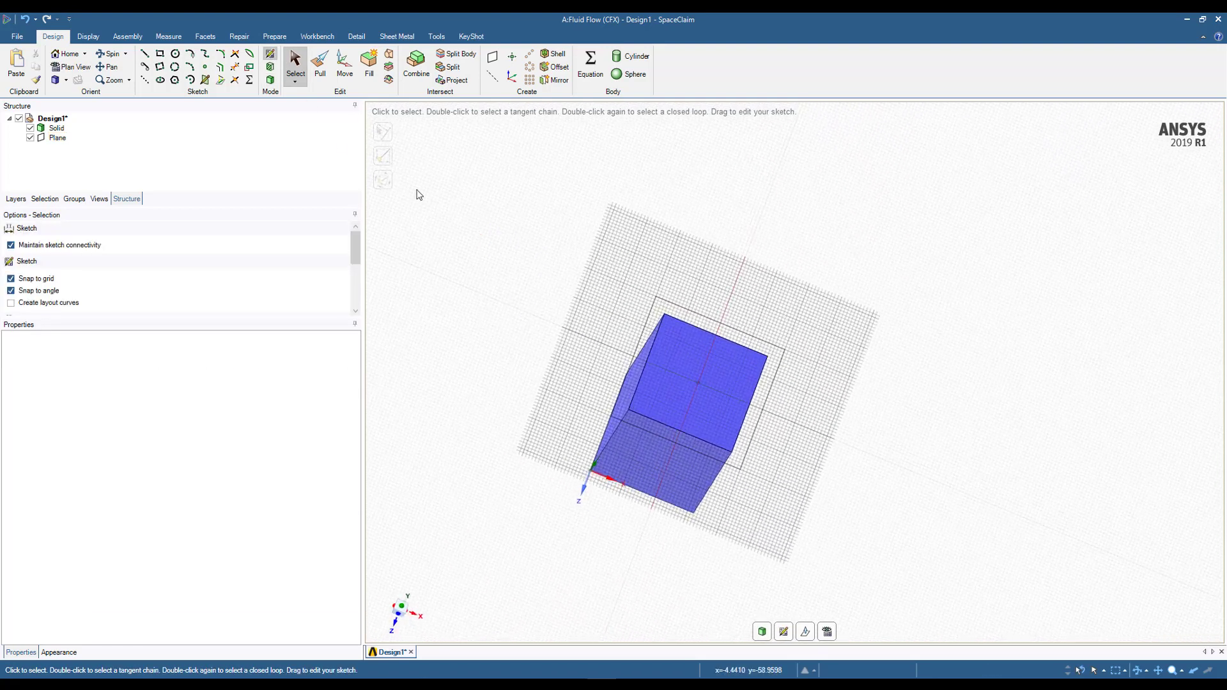
pyautogui.click(159, 54)
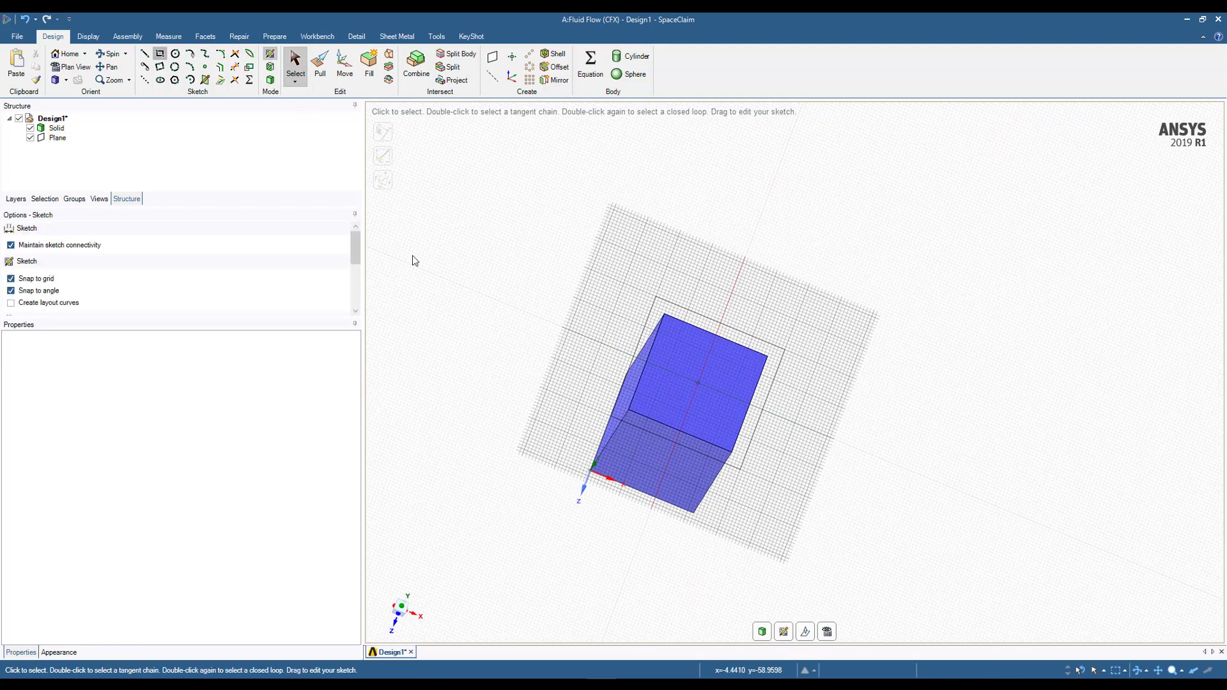
pyautogui.click(671, 333)
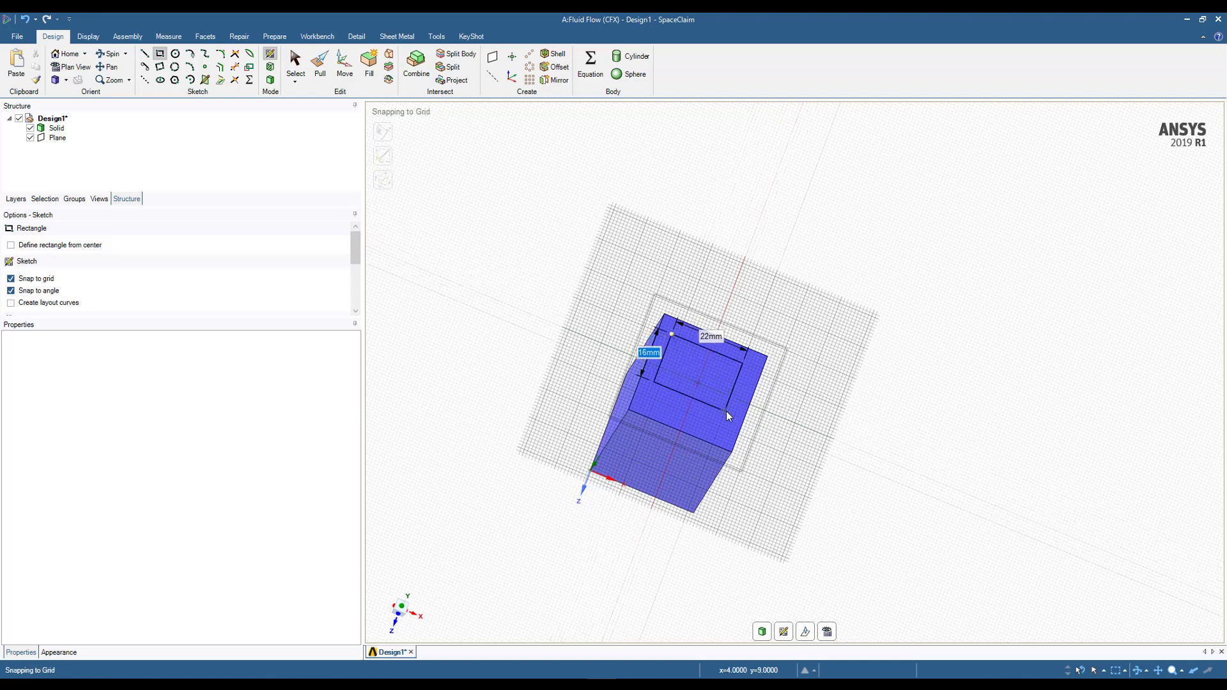
pyautogui.click(733, 430)
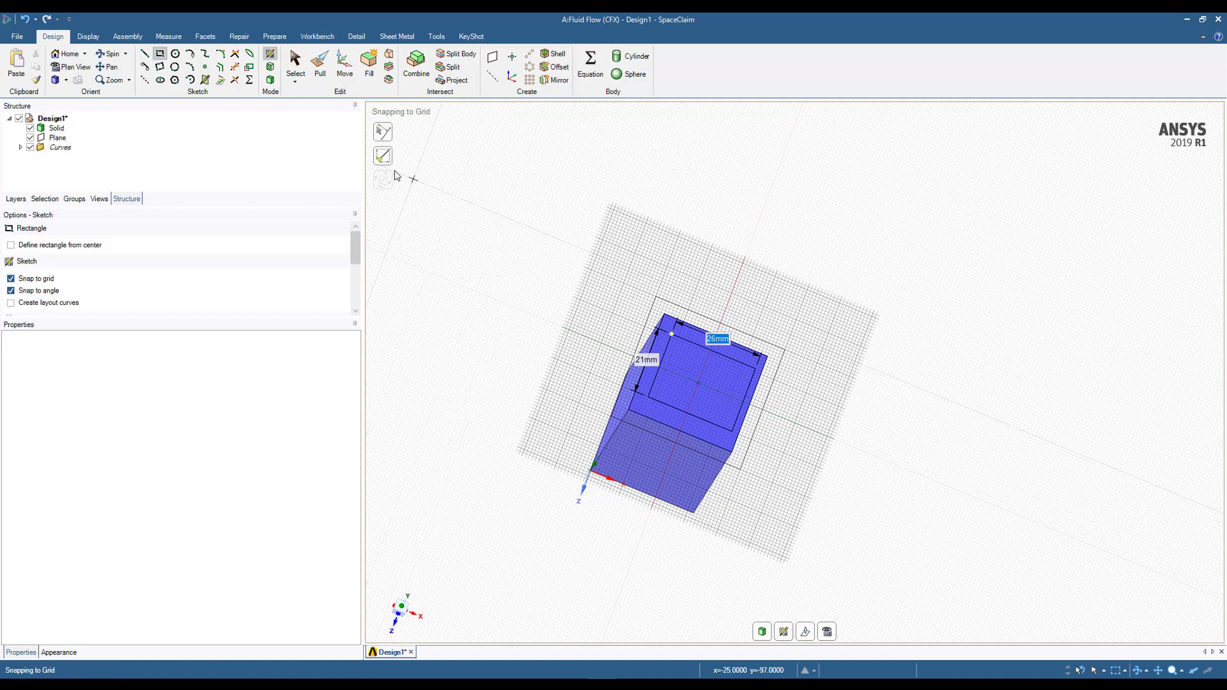
pyautogui.click(271, 80)
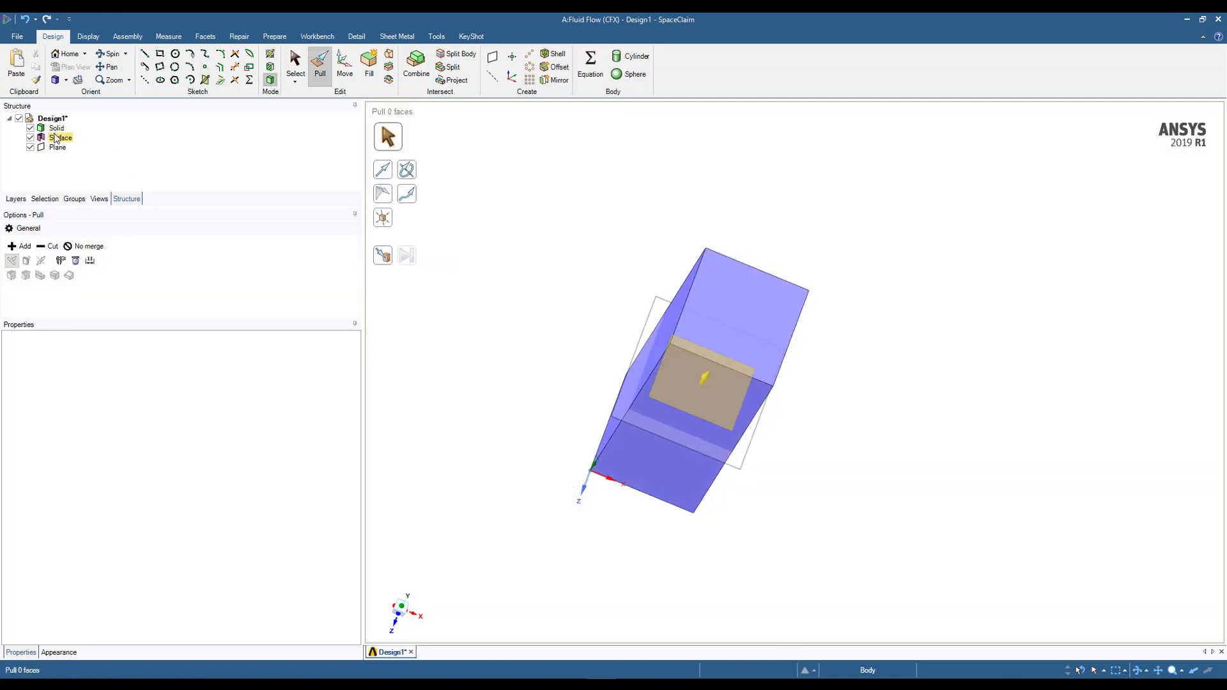
pyautogui.click(30, 147)
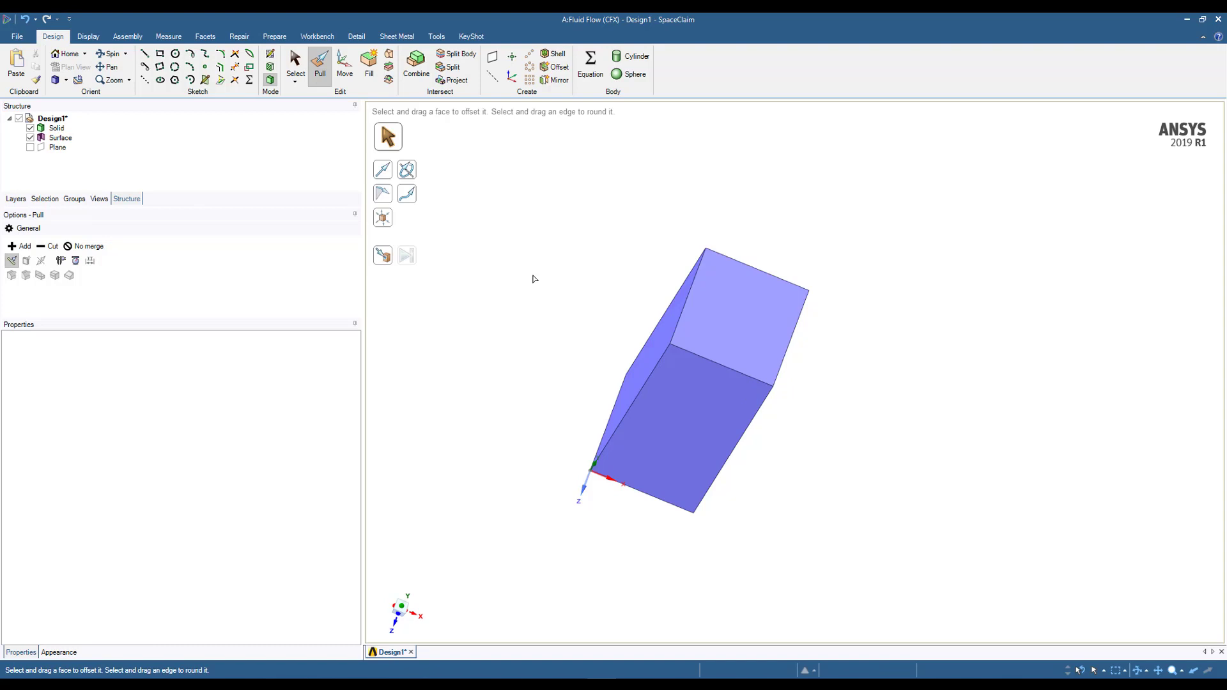
pyautogui.moveTo(534, 277); pyautogui.dragTo(540, 333, button='middle')
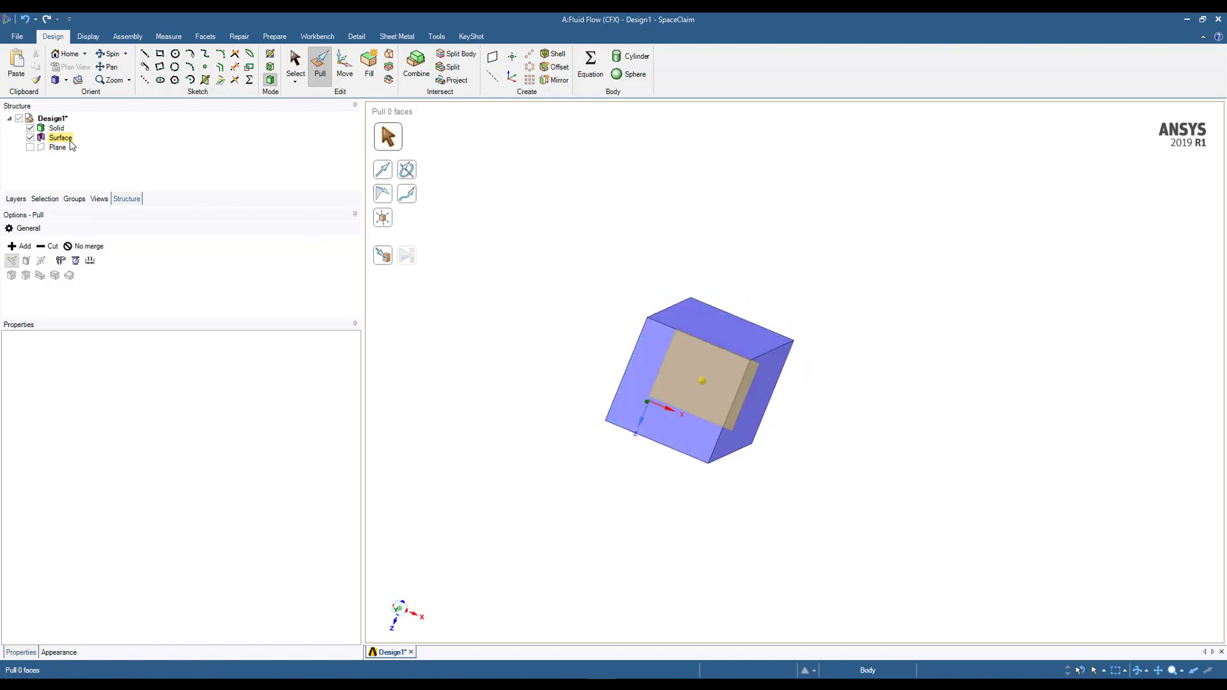
pyautogui.press('s')
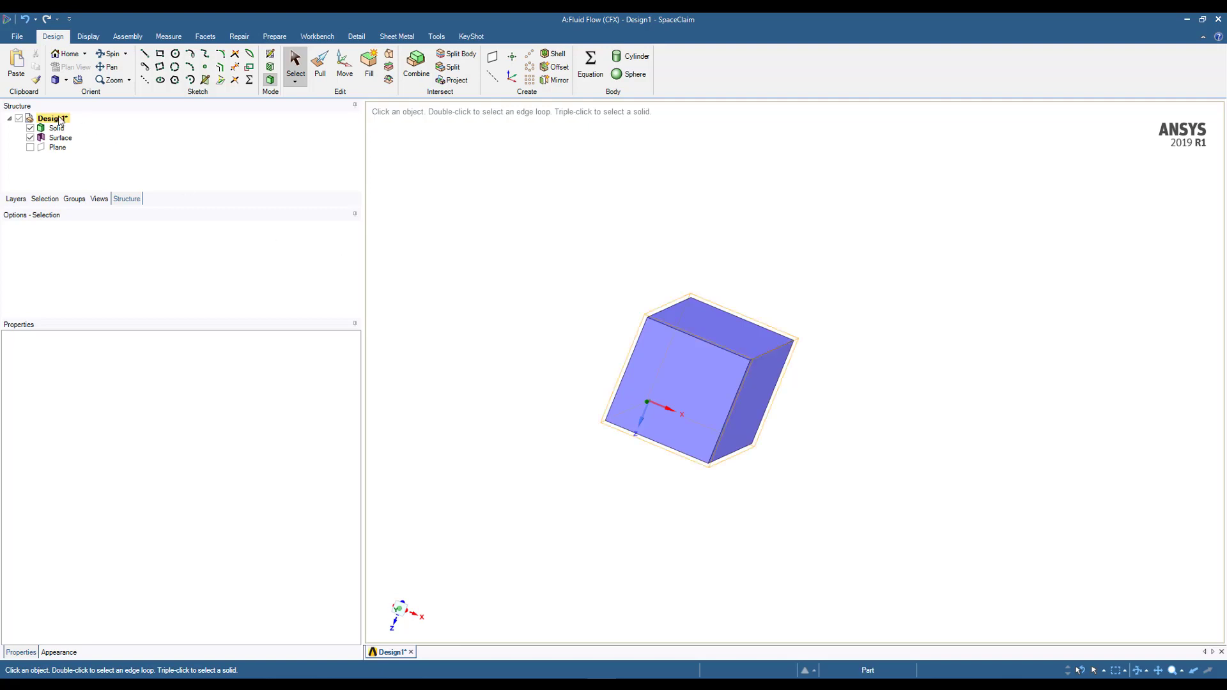
pyautogui.moveTo(577, 292); pyautogui.dragTo(518, 307, button='middle')
pyautogui.click(708, 346)
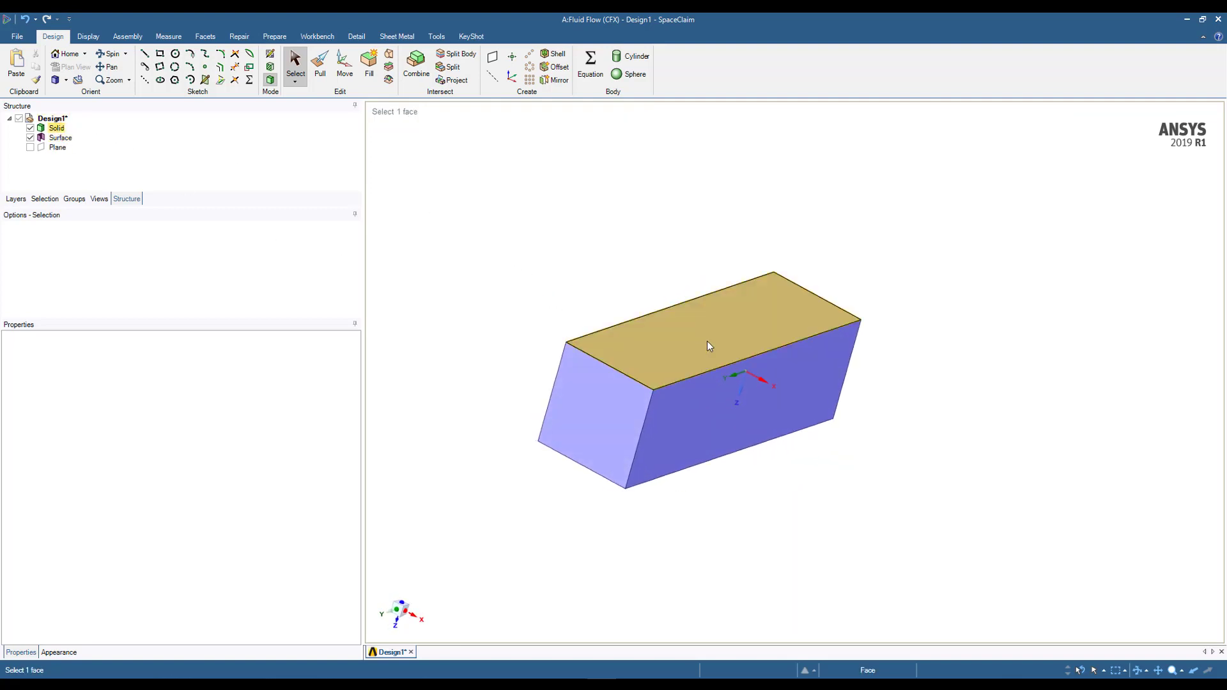
pyautogui.click(605, 309)
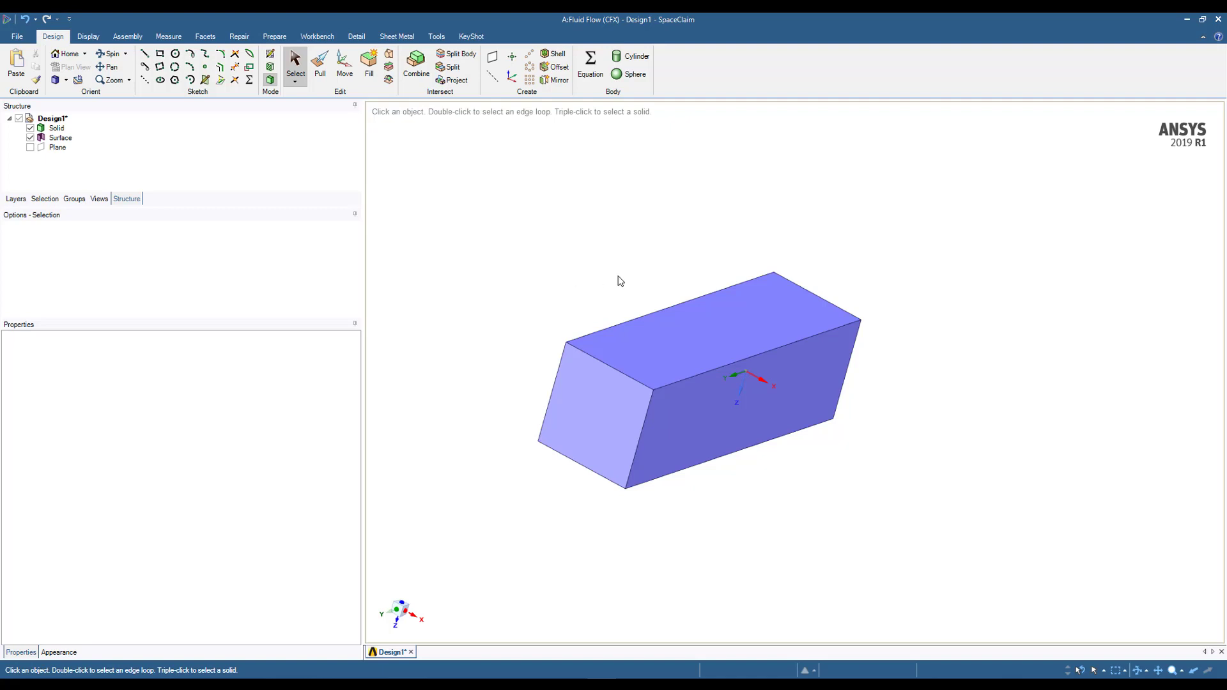
pyautogui.click(721, 355)
pyautogui.click(680, 294)
pyautogui.click(706, 342)
pyautogui.click(604, 268)
pyautogui.click(317, 37)
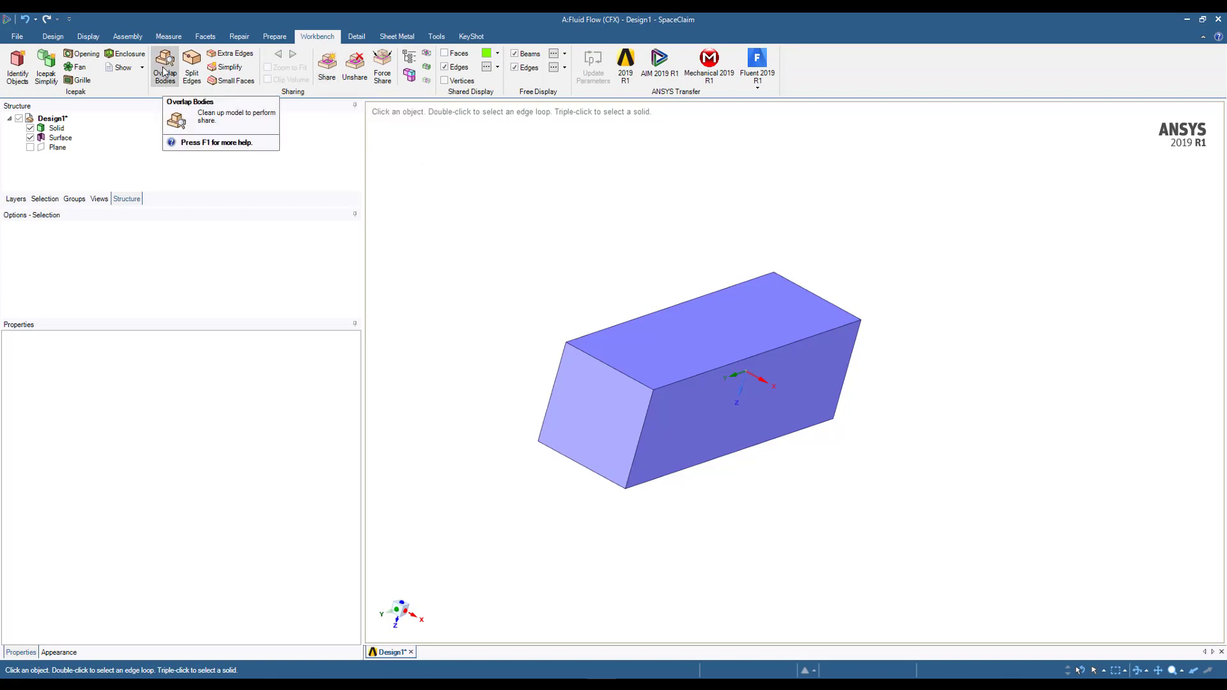
pyautogui.click(799, 383)
pyautogui.click(375, 208)
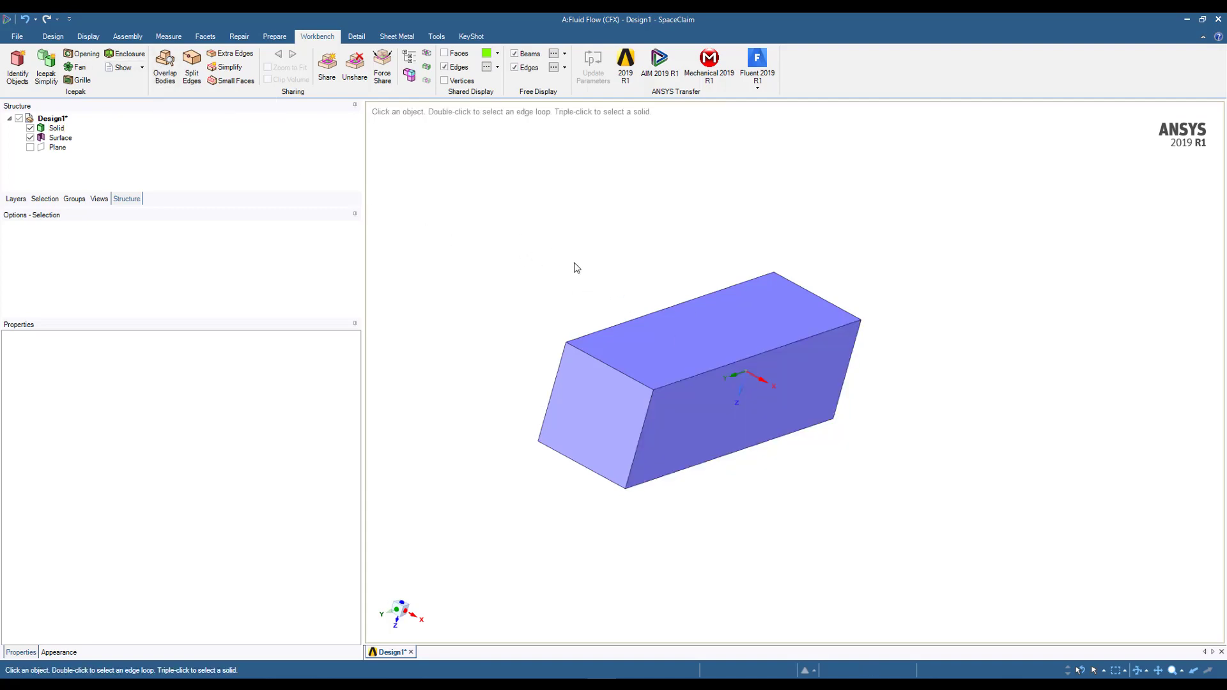
pyautogui.moveTo(595, 263); pyautogui.dragTo(662, 262, button='middle')
pyautogui.click(683, 342)
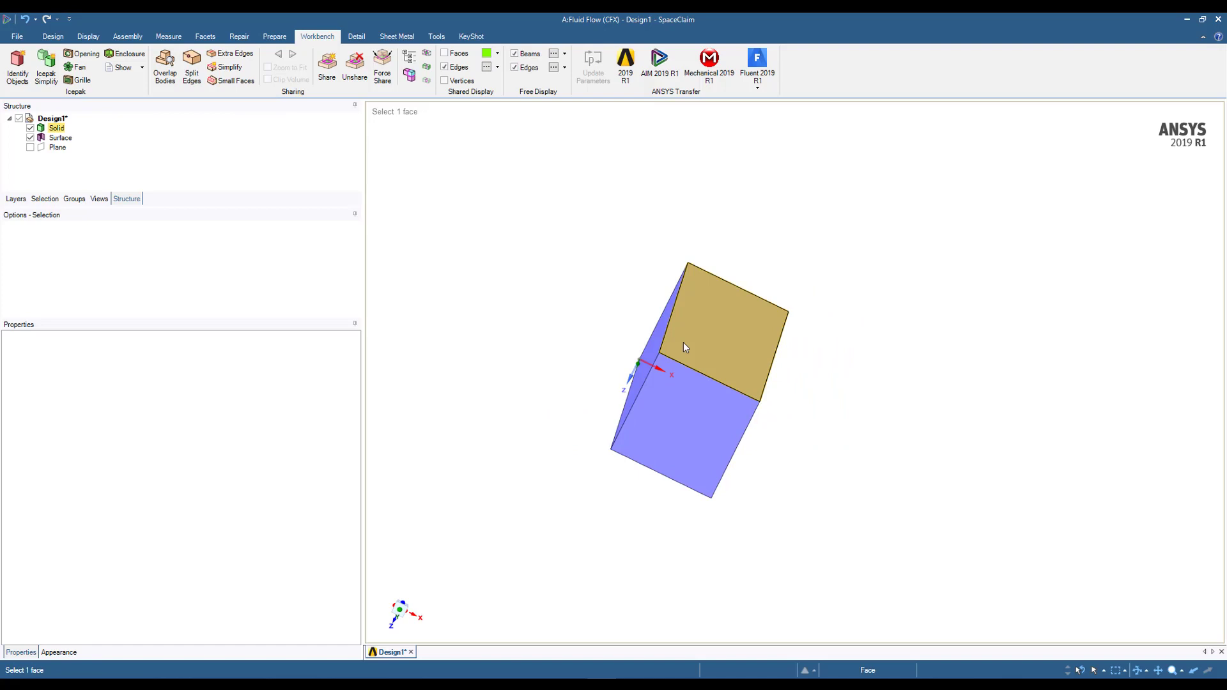
pyautogui.moveTo(684, 343); pyautogui.dragTo(660, 339, button='middle')
pyautogui.click(631, 321)
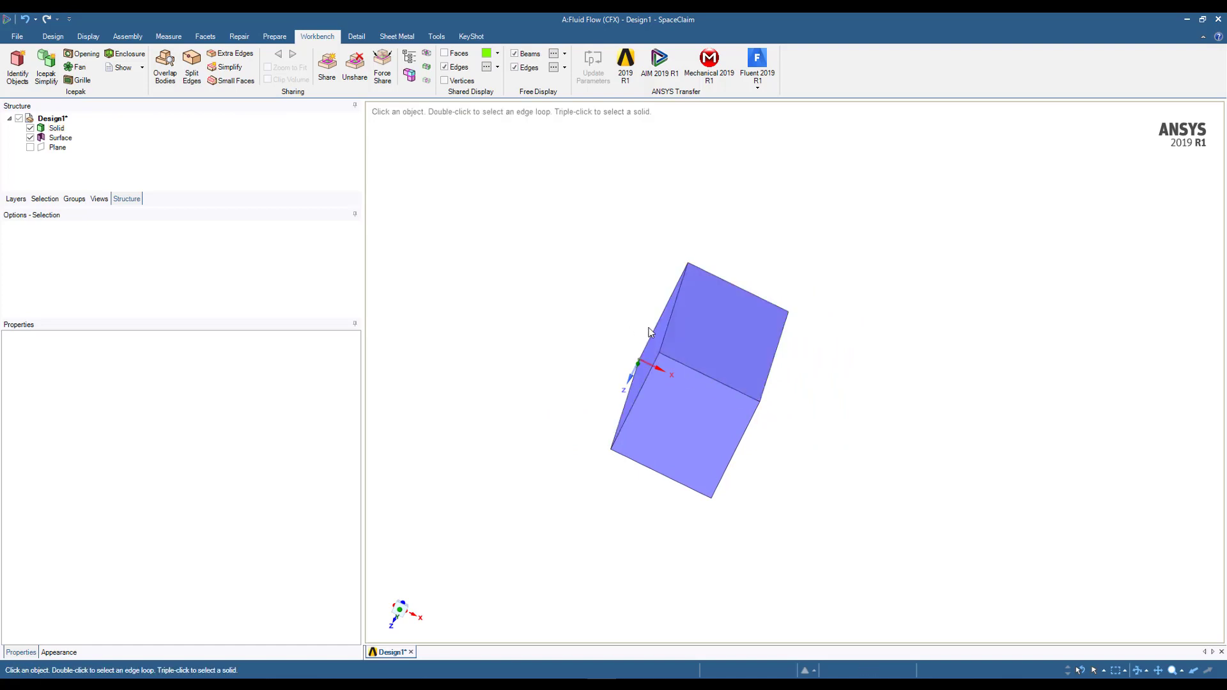
pyautogui.moveTo(623, 302); pyautogui.dragTo(589, 293, button='middle')
pyautogui.click(634, 333)
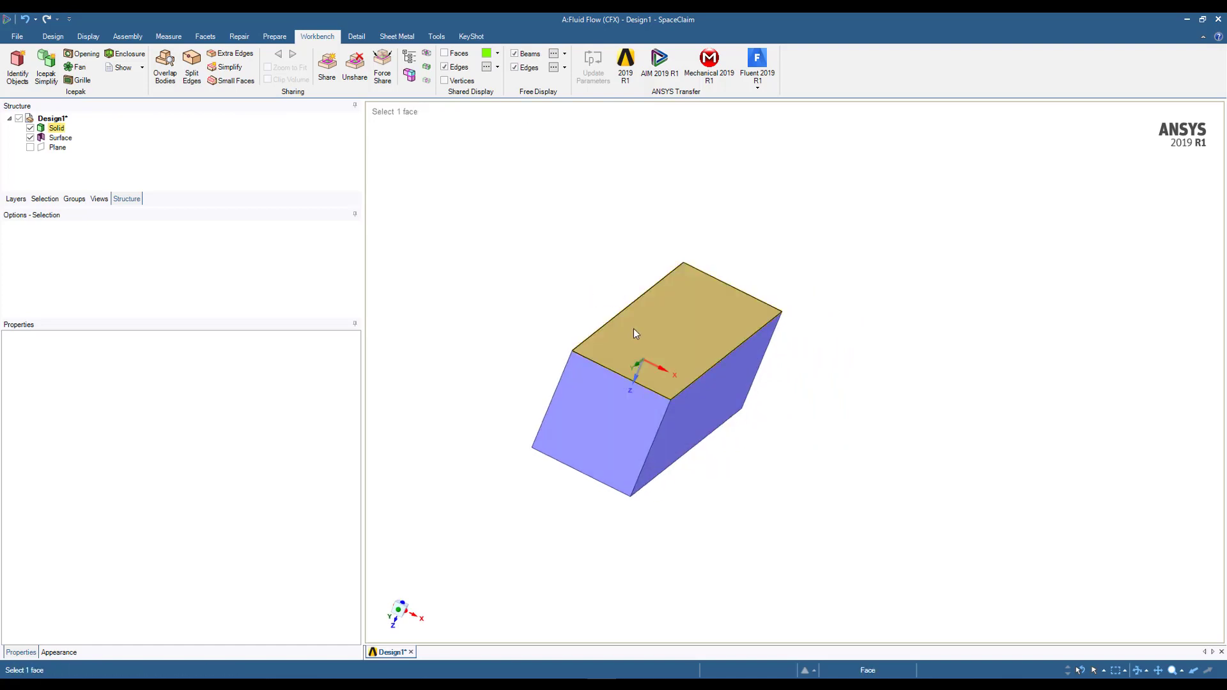
pyautogui.click(494, 252)
pyautogui.moveTo(511, 257); pyautogui.dragTo(577, 259, button='middle')
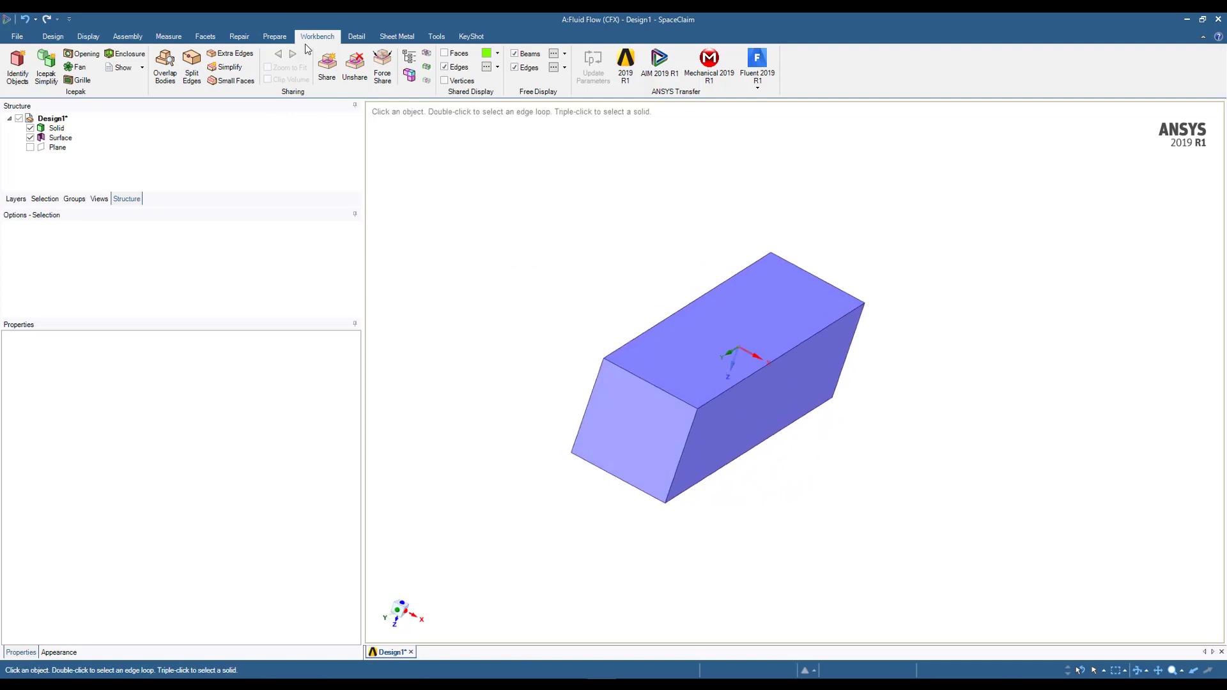
# Share topology to join the single baffle surface to the fluid box.
pyautogui.click(327, 67)
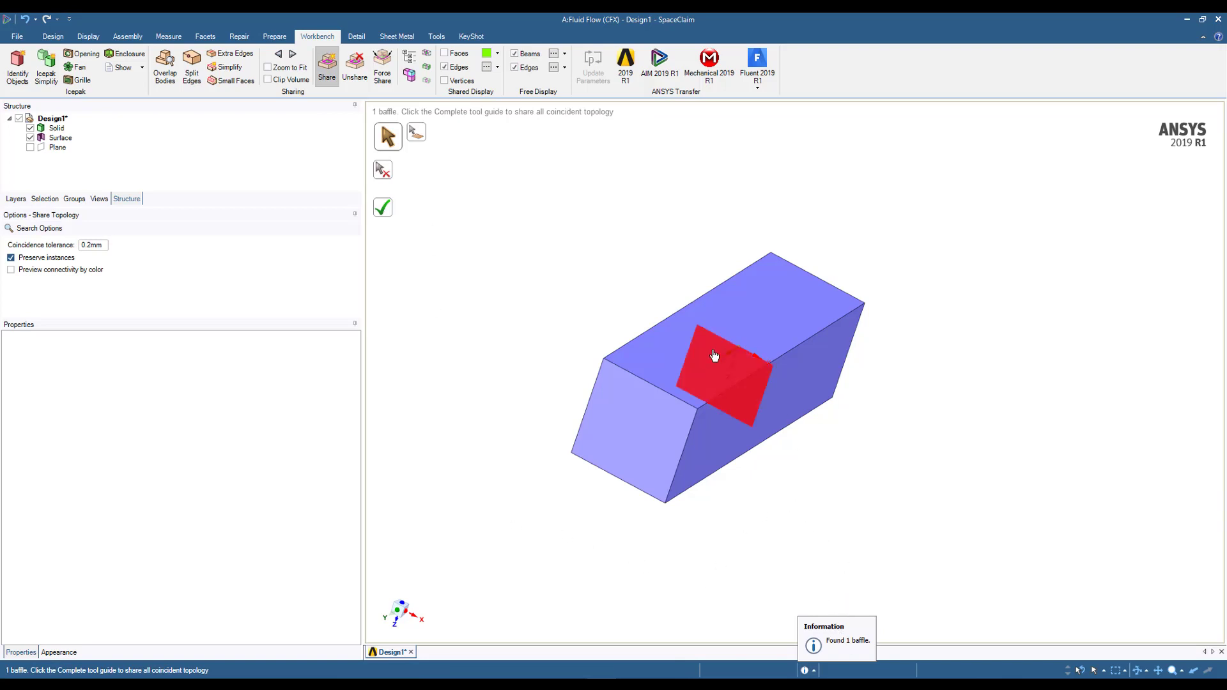
pyautogui.click(385, 211)
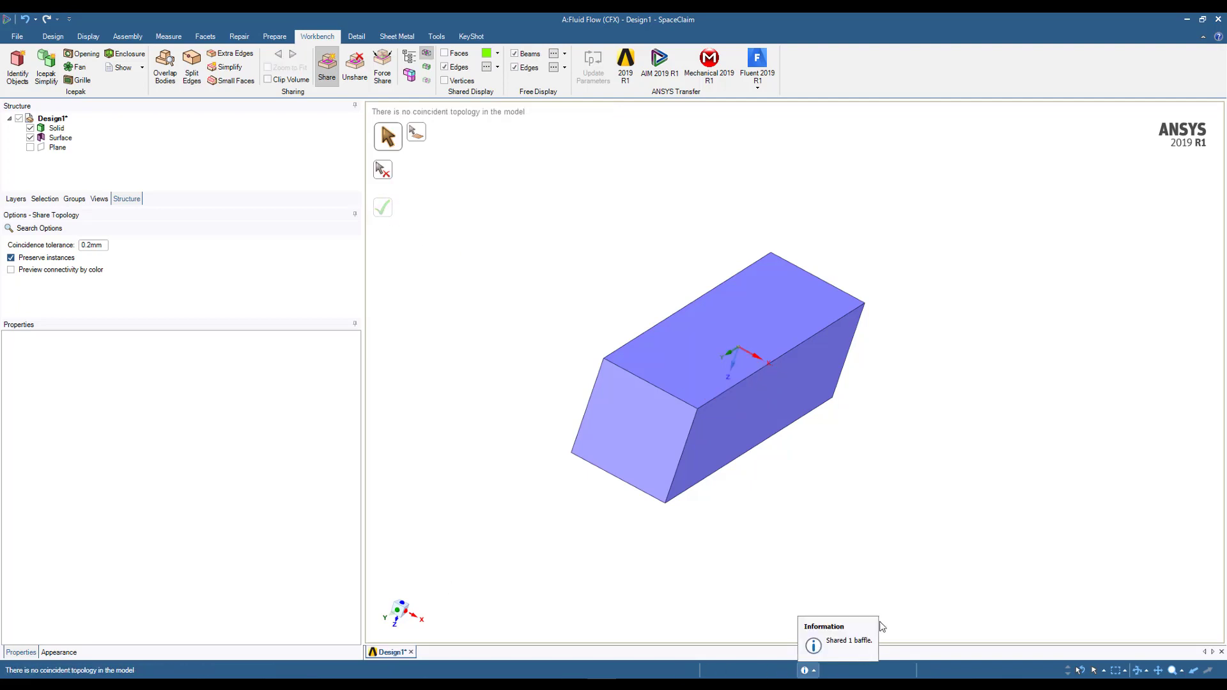
pyautogui.keyDown('shift'); pyautogui.moveTo(708, 552); pyautogui.dragTo(720, 547, button='middle'); pyautogui.keyUp('shift')
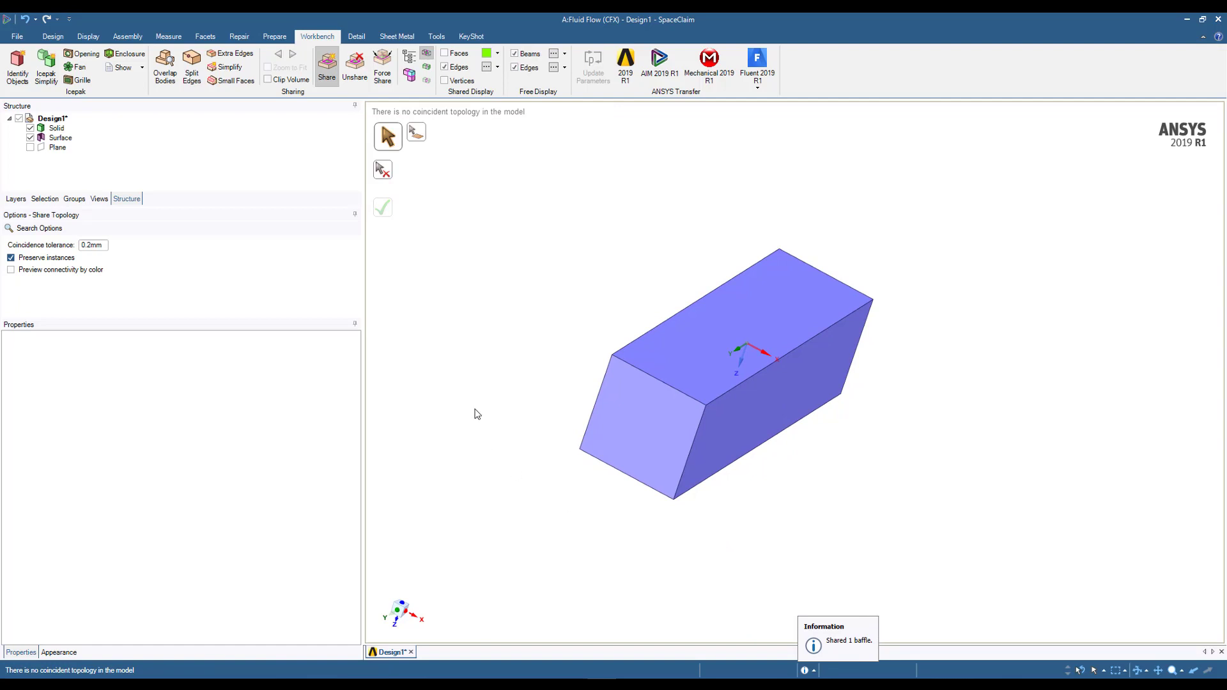
# Save and close SpaceClaim, then open the system's Mesh cell in ANSYS Meshing.
pyautogui.click(1218, 20)
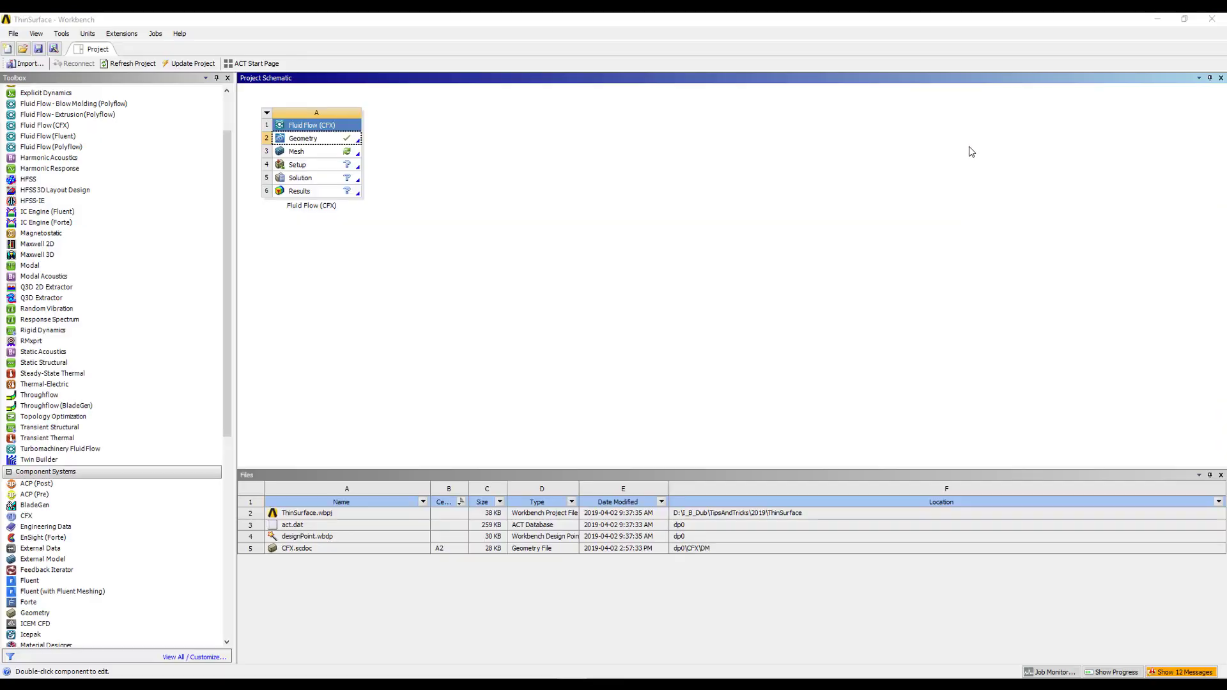
pyautogui.doubleClick(311, 154)
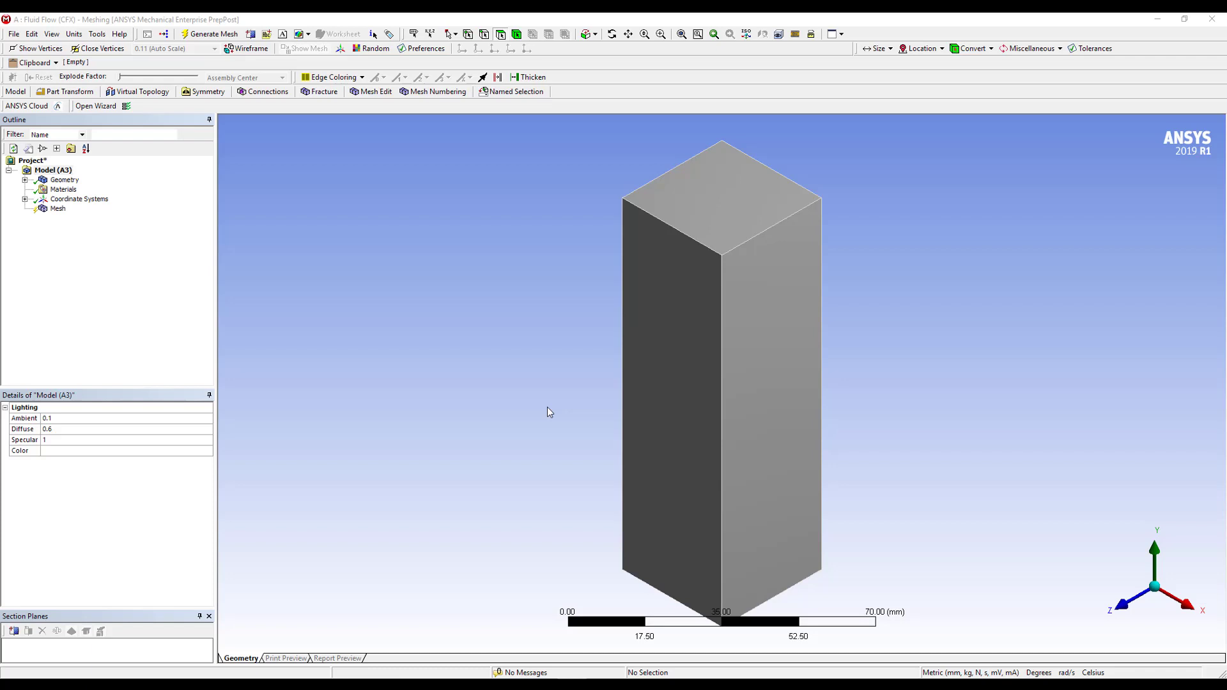
# Generate the tetrahedral mesh on the fluid block.
pyautogui.moveTo(615, 348); pyautogui.dragTo(328, 184, button='middle')
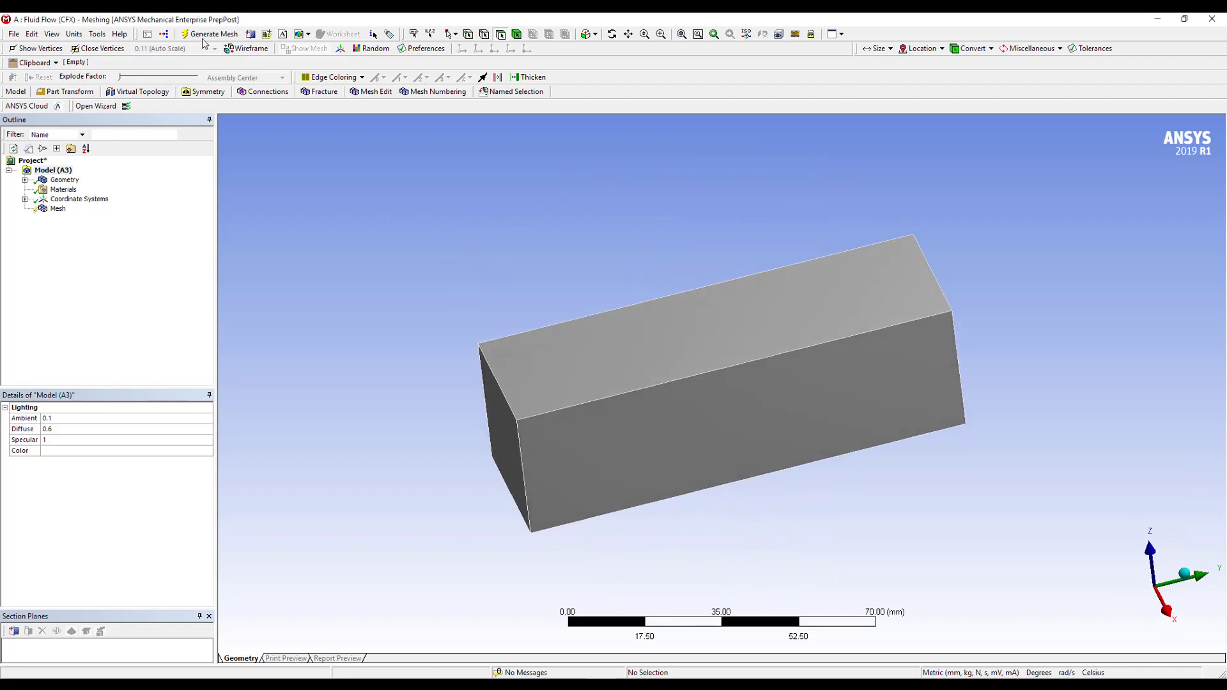
pyautogui.click(203, 36)
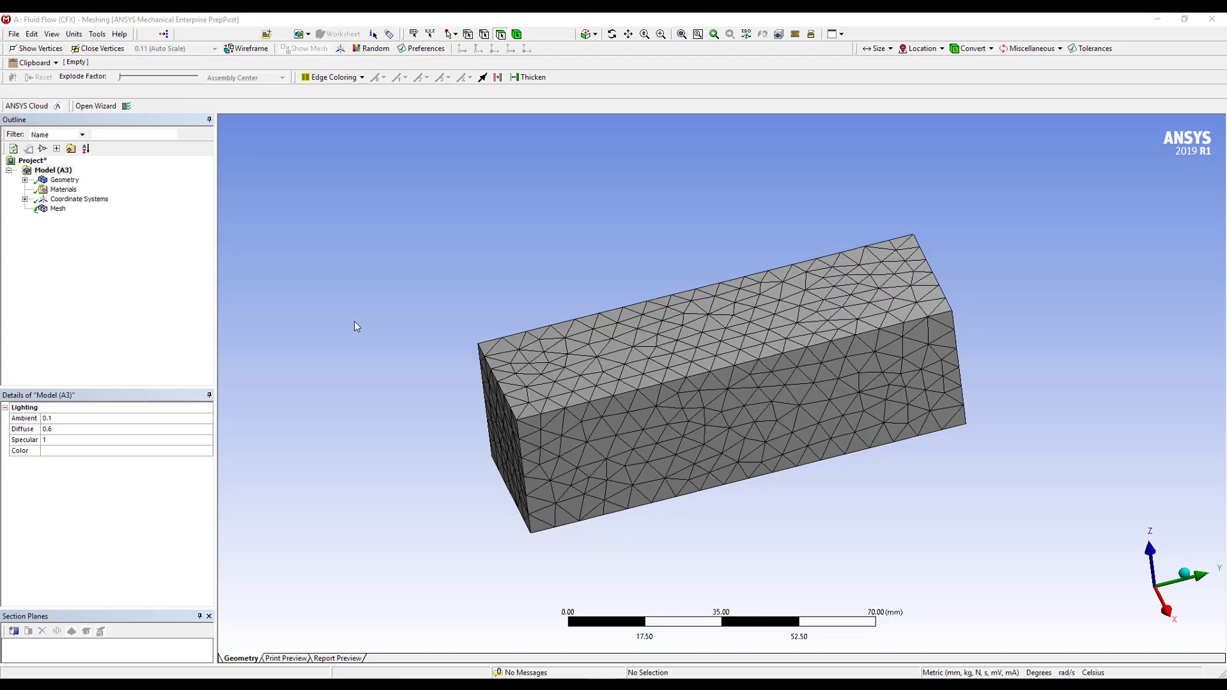
pyautogui.moveTo(396, 306); pyautogui.dragTo(409, 393, button='middle')
# Inspect the mesh interior with a horizontal section plane, turn it off, and close Meshing.
pyautogui.click(15, 631)
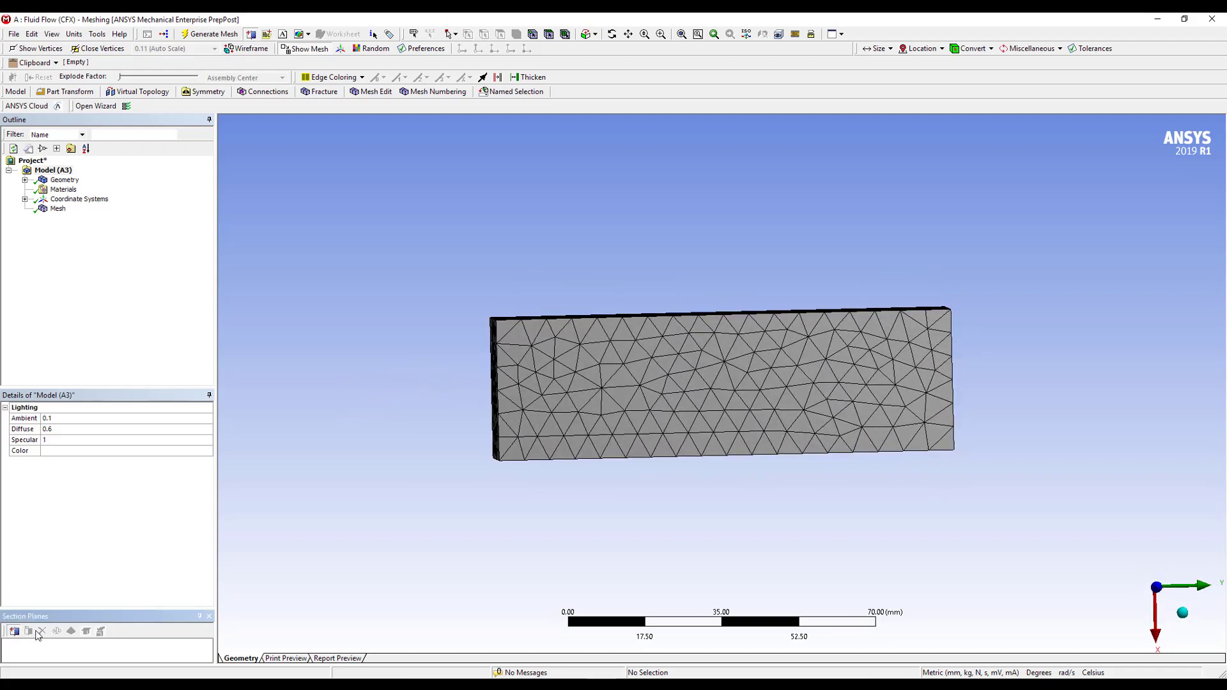
pyautogui.moveTo(984, 385); pyautogui.dragTo(441, 378)
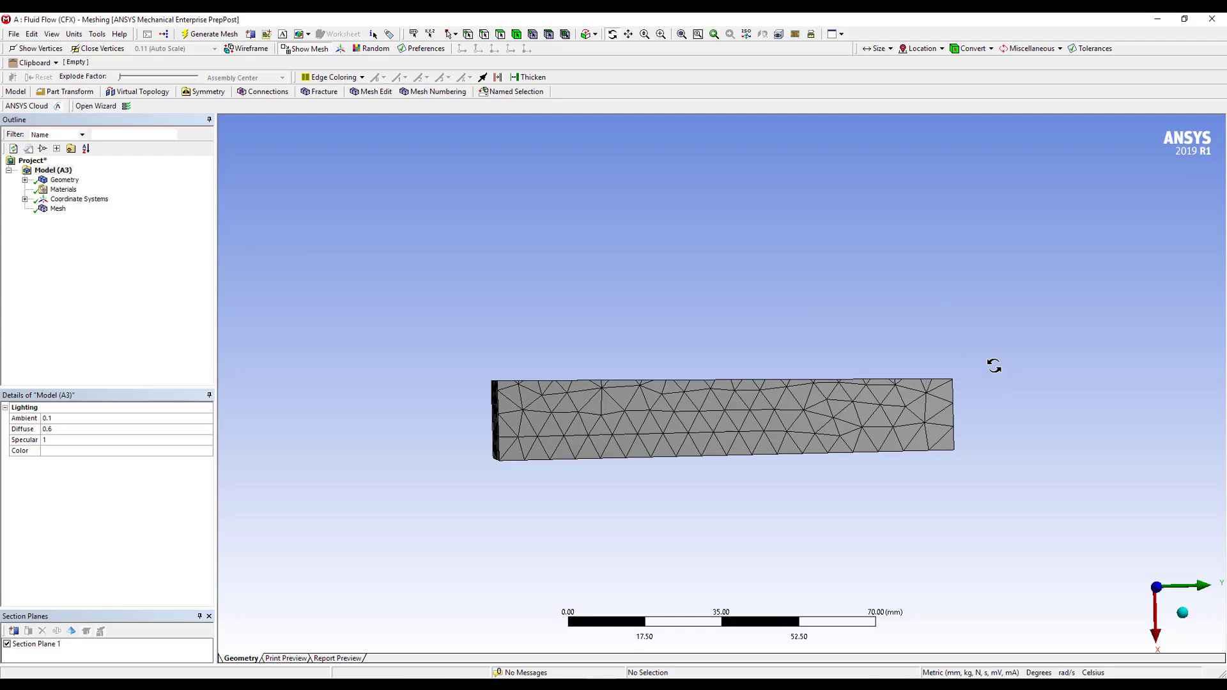
pyautogui.moveTo(994, 365); pyautogui.dragTo(805, 403, button='middle')
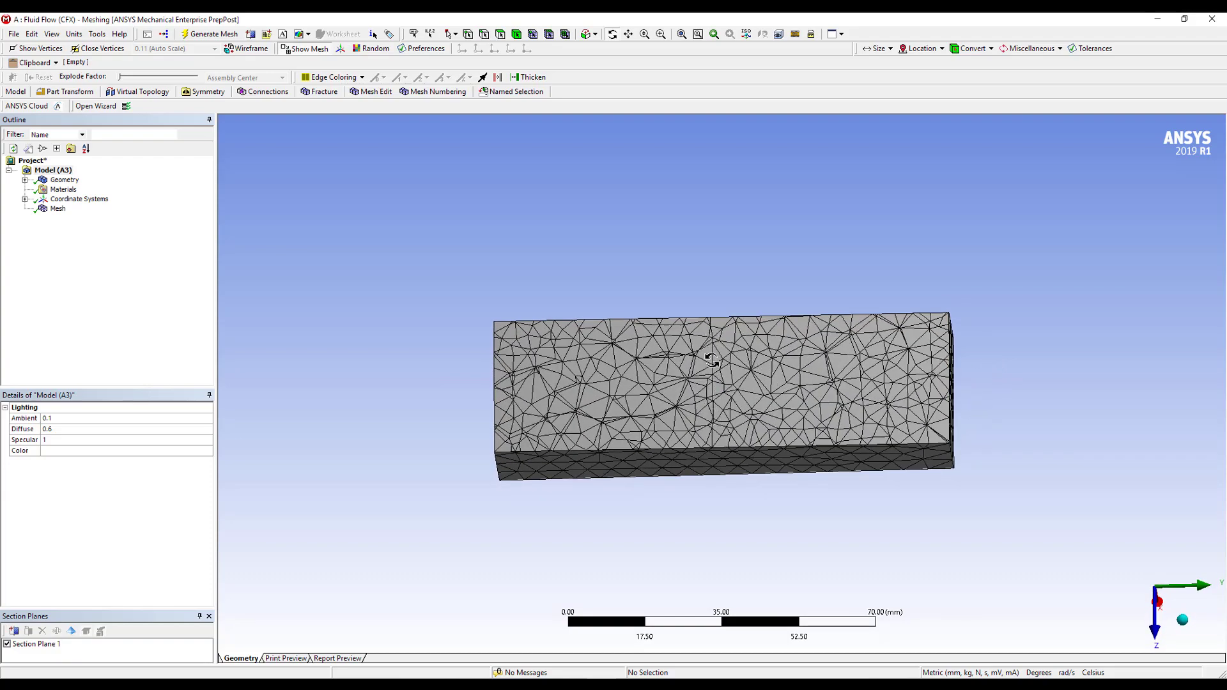
pyautogui.moveTo(743, 380); pyautogui.dragTo(754, 426, button='middle')
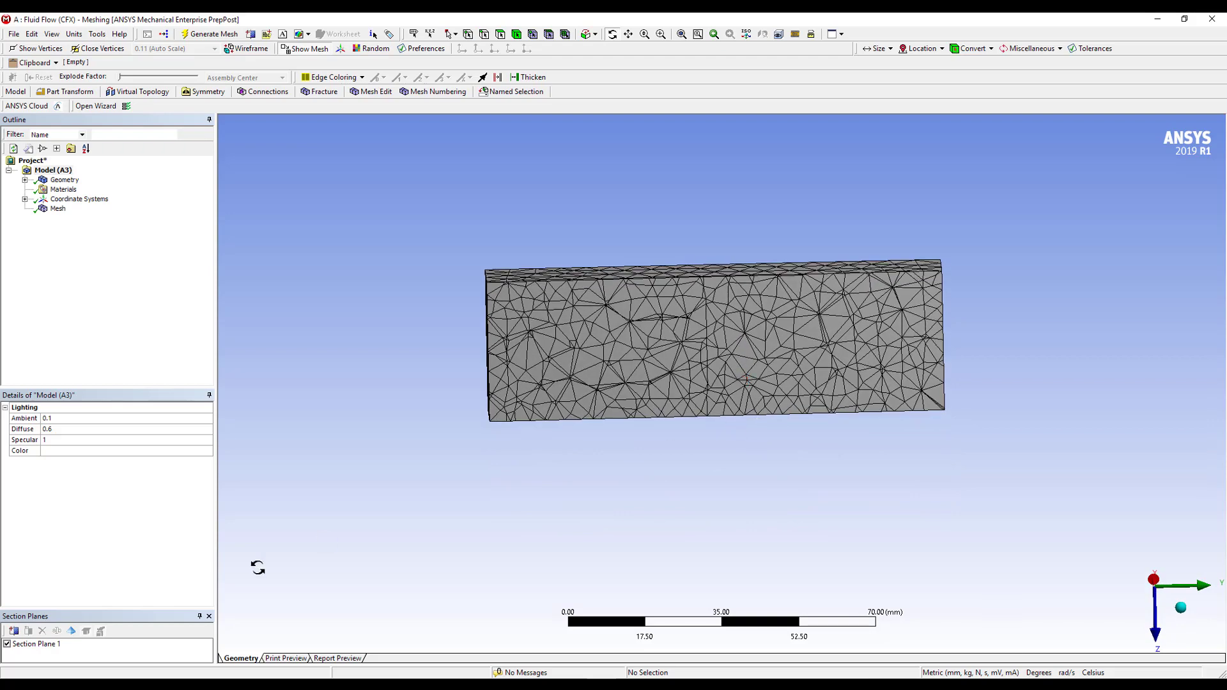
pyautogui.click(7, 644)
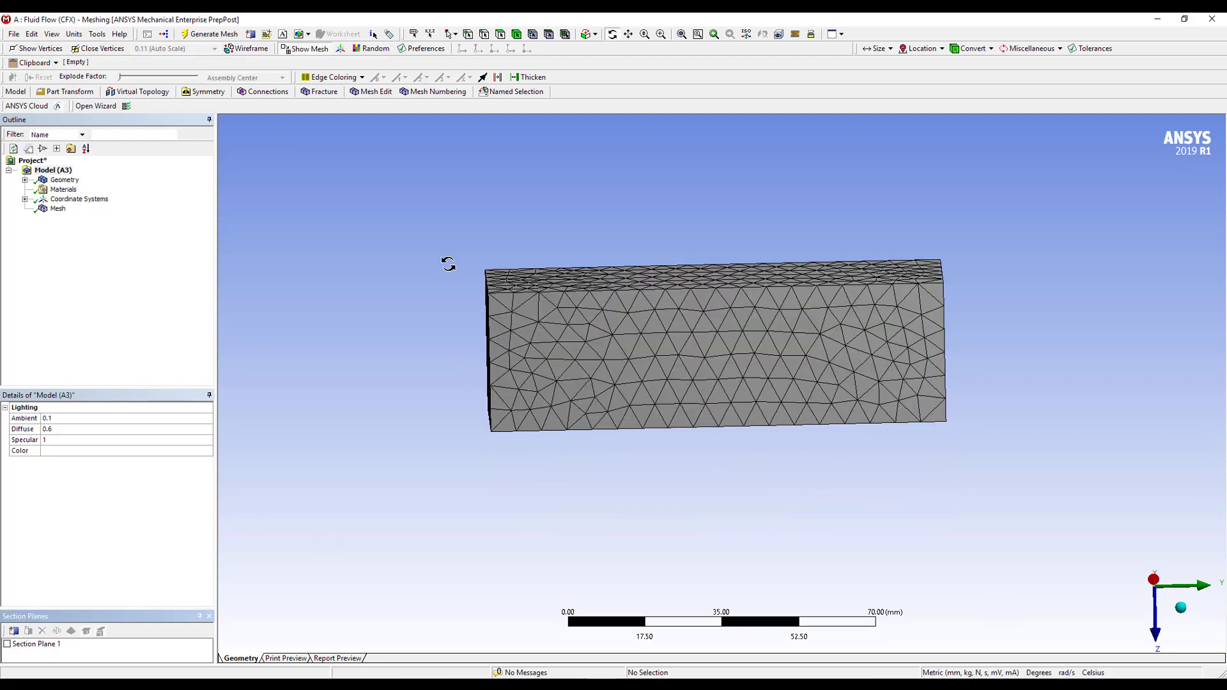
pyautogui.moveTo(446, 262); pyautogui.dragTo(463, 247, button='middle')
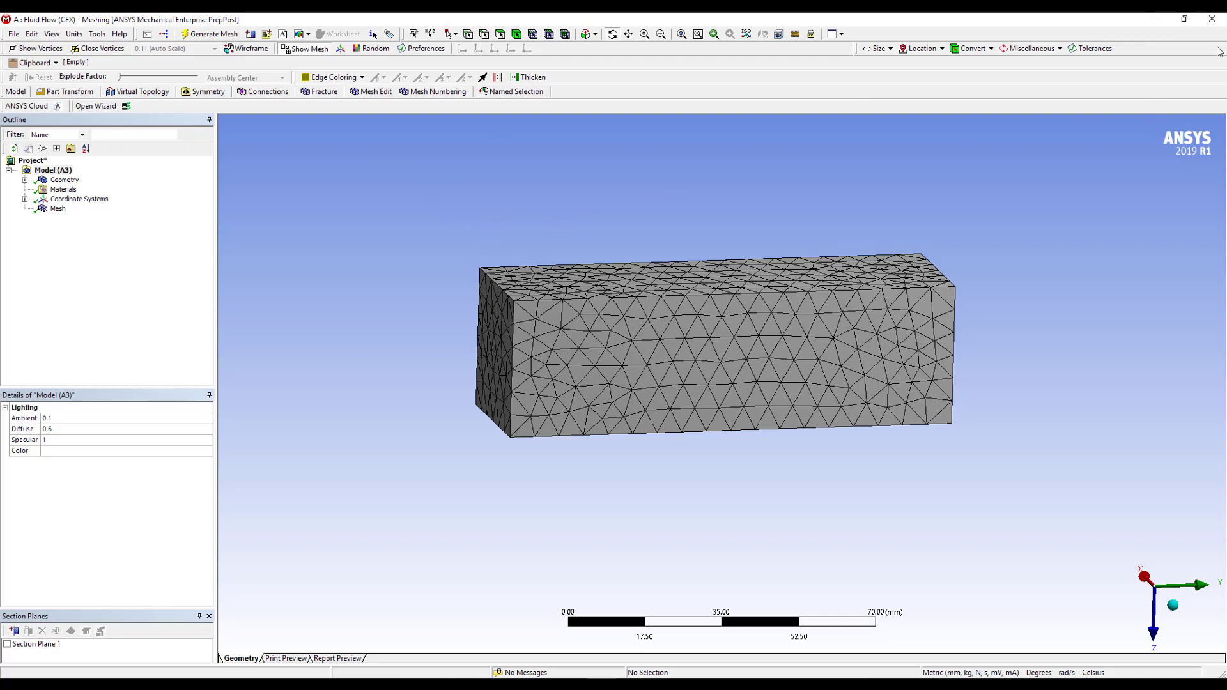
pyautogui.click(1212, 20)
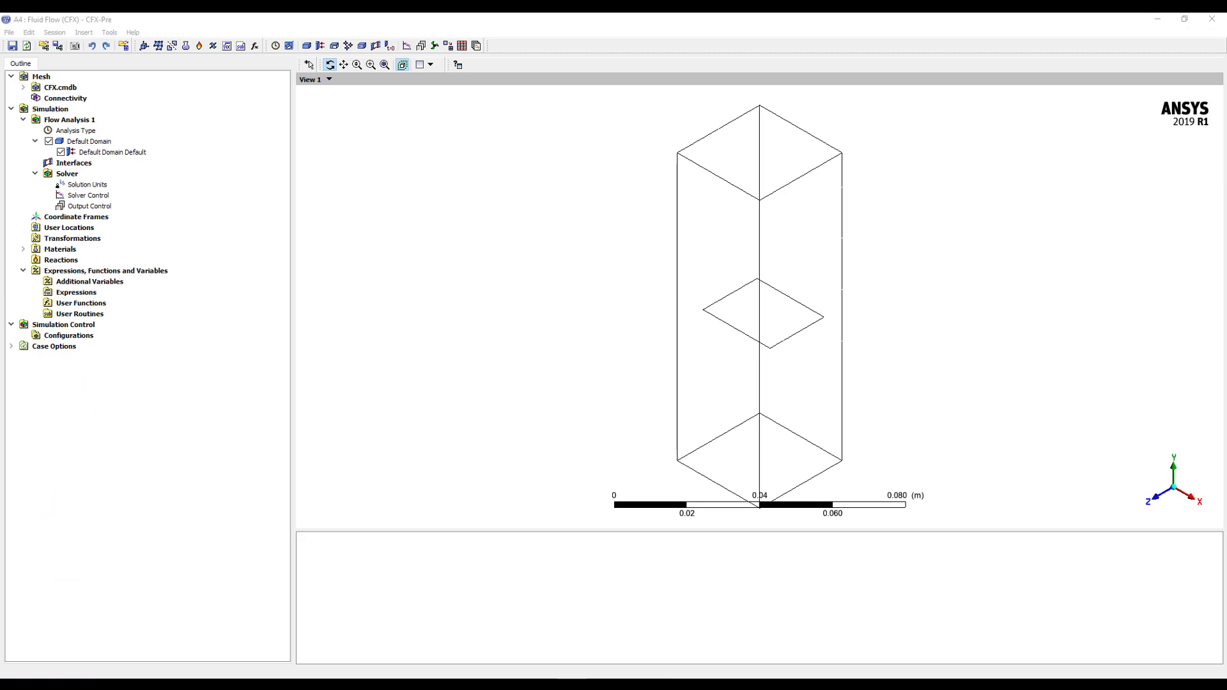
# Display the tetrahedral mesh of the Default Domain Default boundary in CFX-Pre.
pyautogui.moveTo(723, 201); pyautogui.dragTo(681, 301)
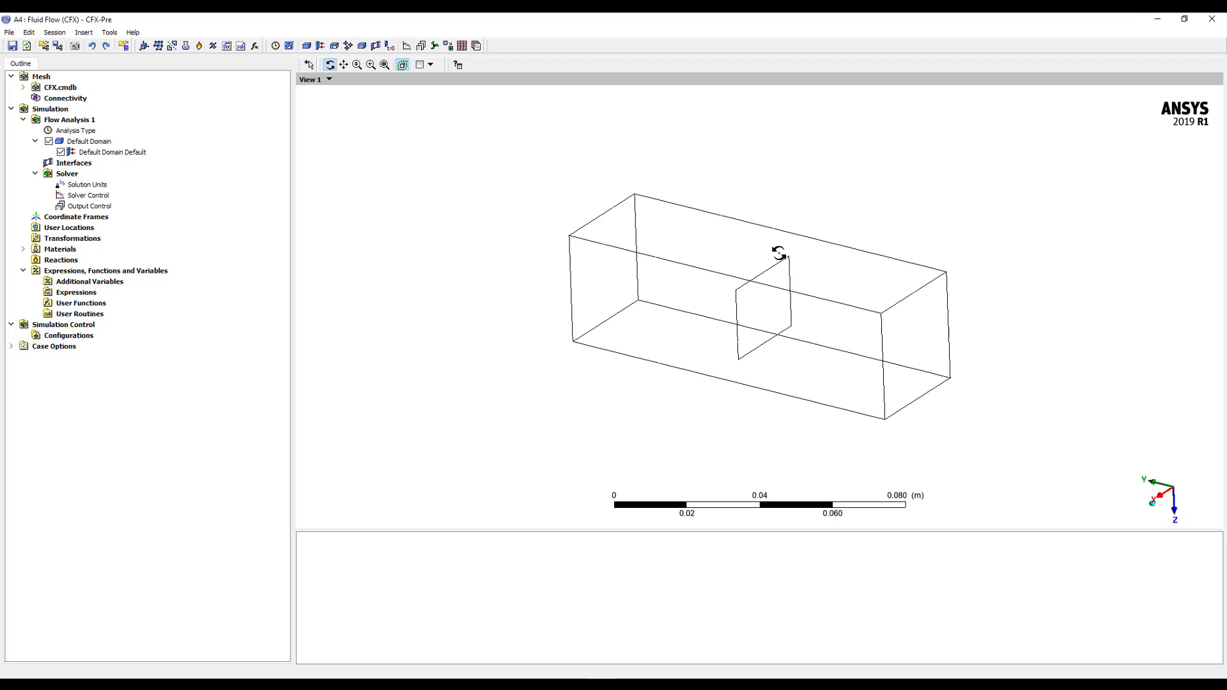
pyautogui.click(115, 154)
pyautogui.moveTo(482, 210)
pyautogui.mouseDown()
pyautogui.moveTo(416, 195)
pyautogui.moveTo(480, 198)
pyautogui.moveTo(471, 228)
pyautogui.moveTo(506, 211)
pyautogui.moveTo(478, 215)
pyautogui.mouseUp()
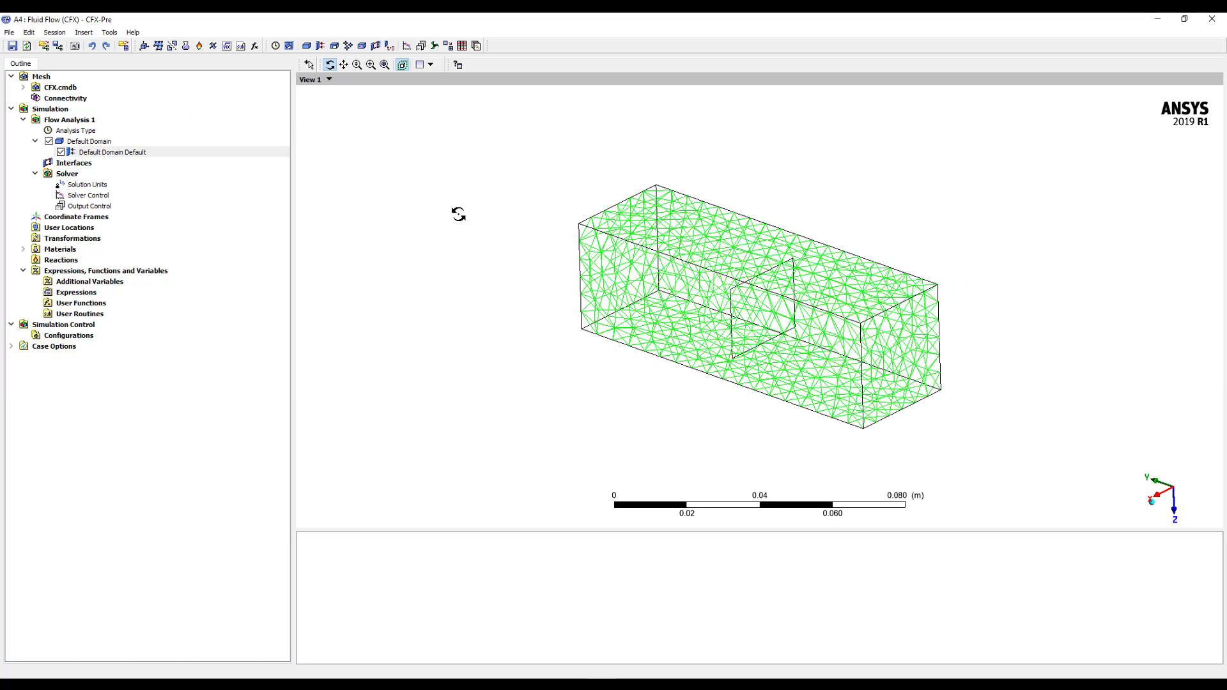
# Show the 1:1 connections and display the F23.4.bottom<->F23.4.top baffle connection mesh.
pyautogui.rightClick(60, 101)
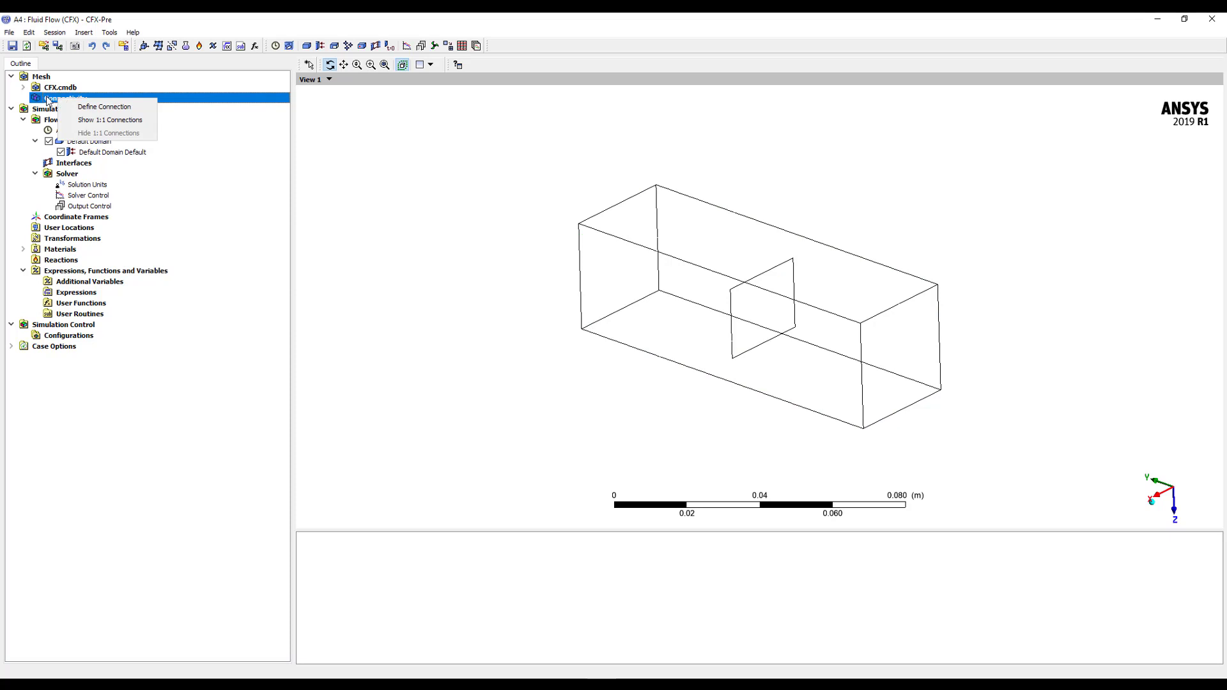
pyautogui.click(100, 120)
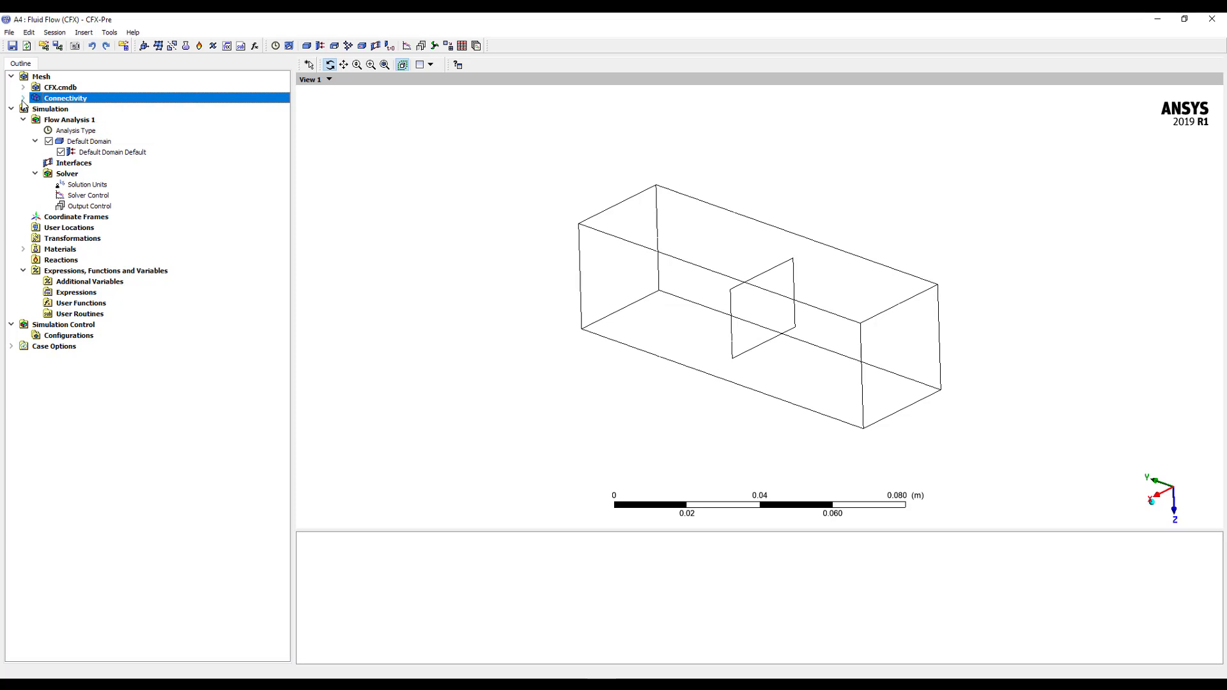
pyautogui.click(23, 98)
pyautogui.click(73, 110)
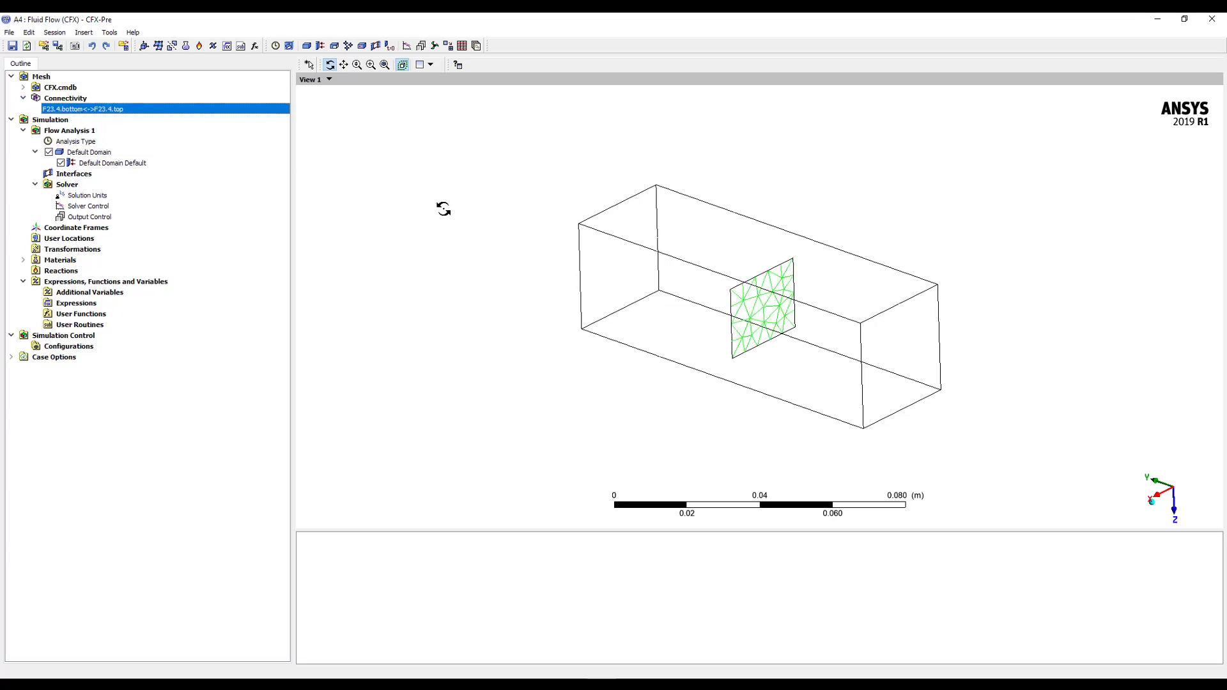
pyautogui.moveTo(441, 205)
pyautogui.mouseDown()
pyautogui.moveTo(430, 213)
pyautogui.moveTo(444, 205)
pyautogui.mouseUp()
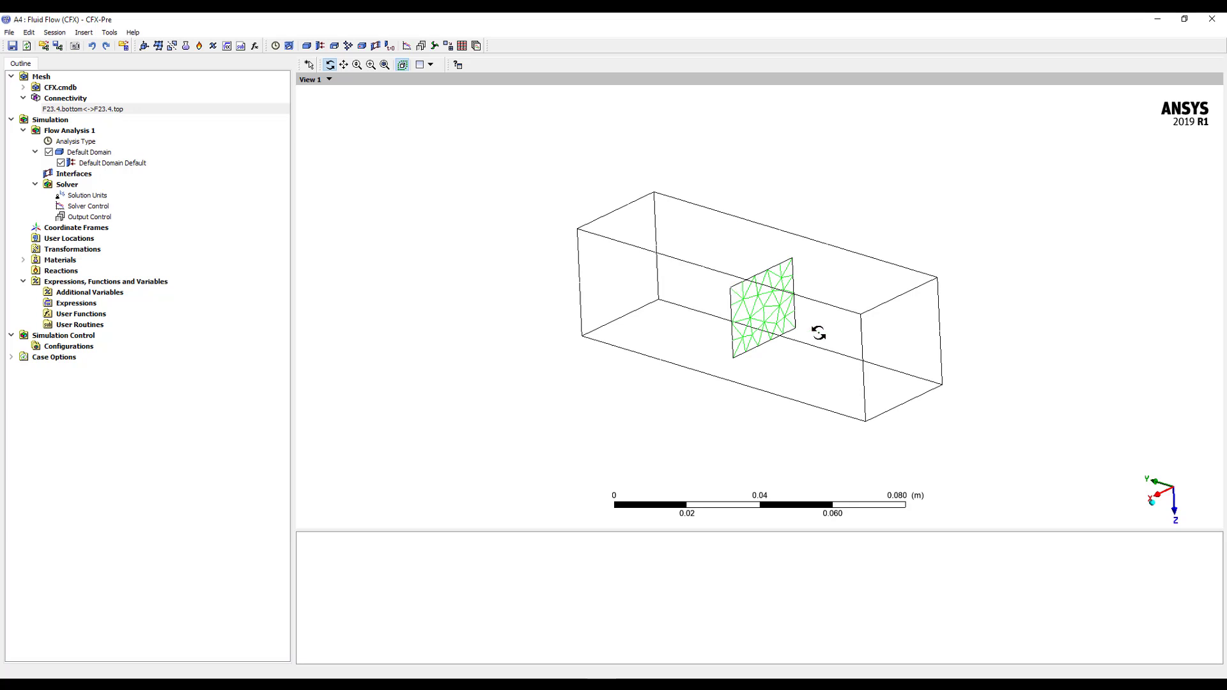
pyautogui.rightClick(79, 109)
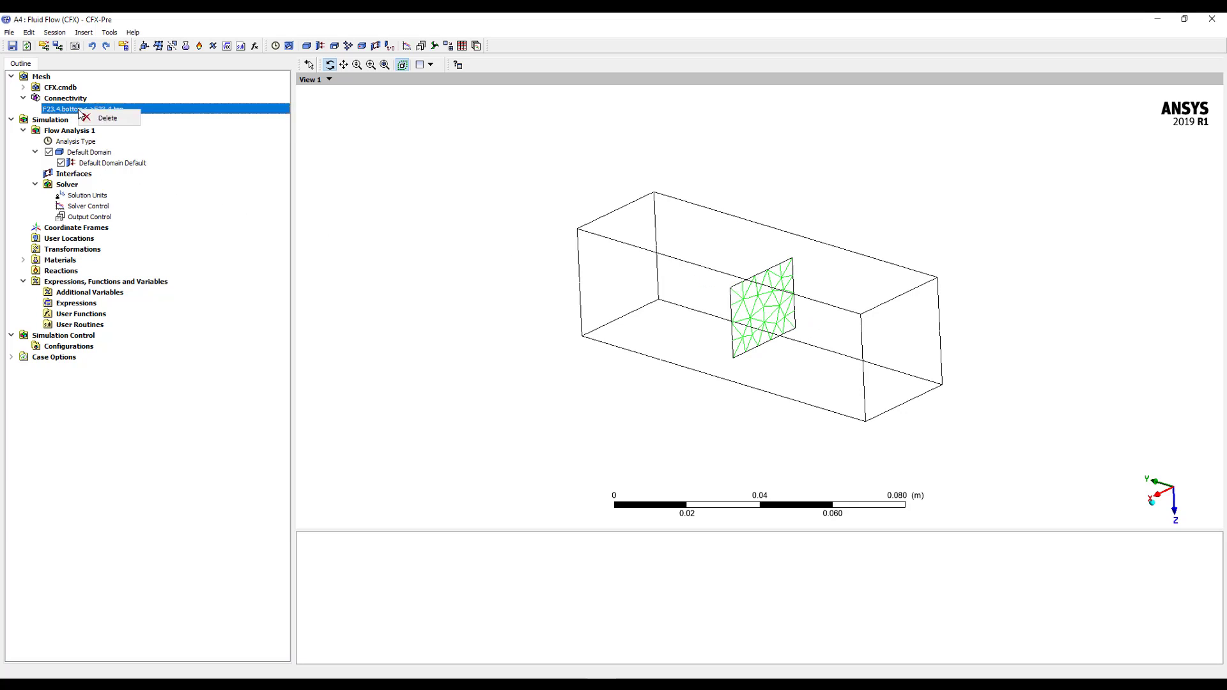
# Delete the baffle's 1:1 connection, review the Default Domain Default mesh, and close CFX-Pre.
pyautogui.click(101, 119)
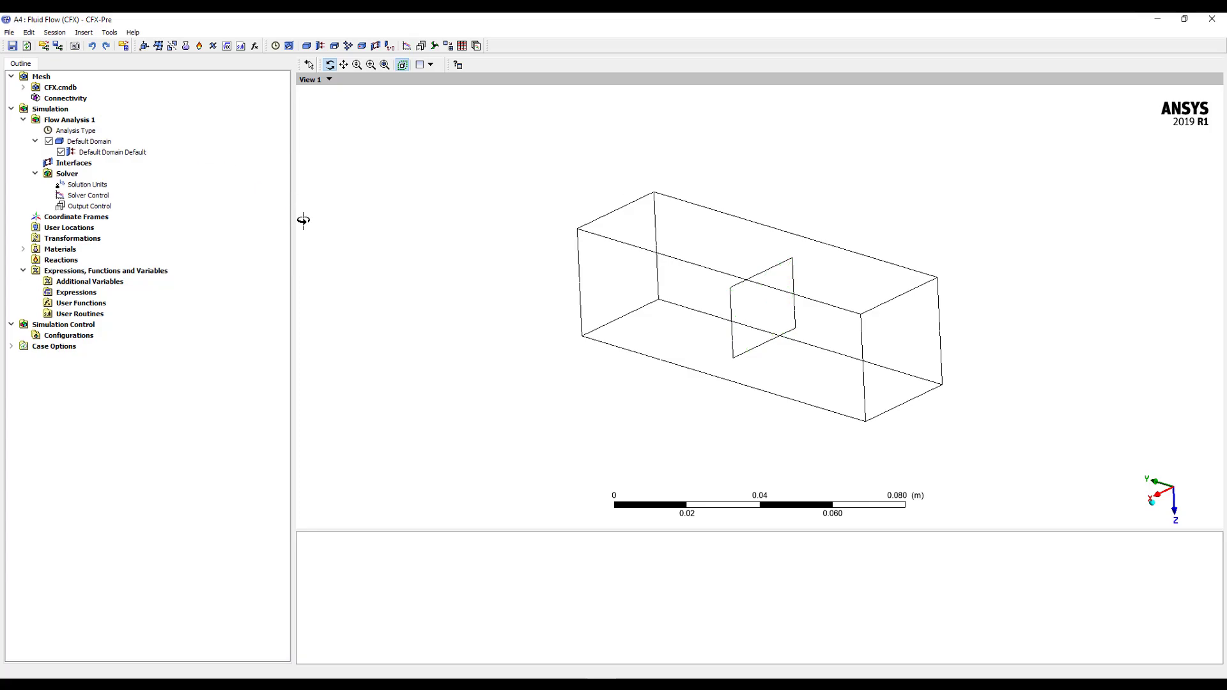
pyautogui.click(105, 154)
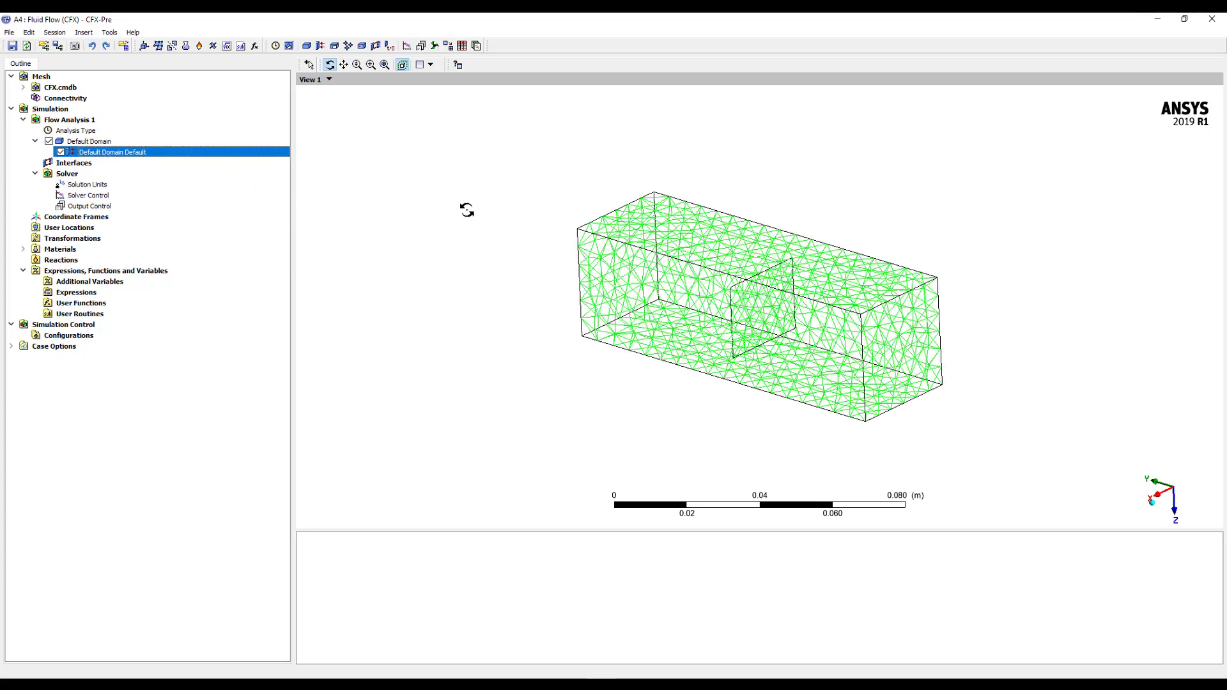
pyautogui.moveTo(466, 208)
pyautogui.mouseDown()
pyautogui.moveTo(395, 197)
pyautogui.moveTo(455, 207)
pyautogui.mouseUp()
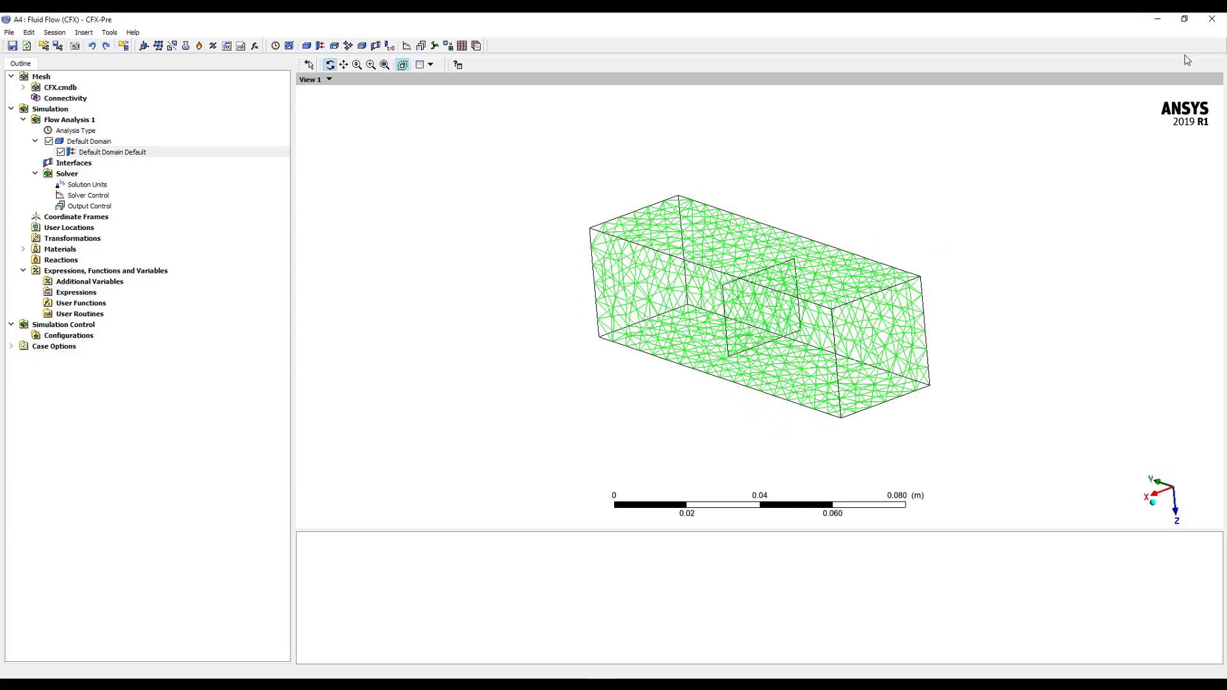
pyautogui.click(1212, 20)
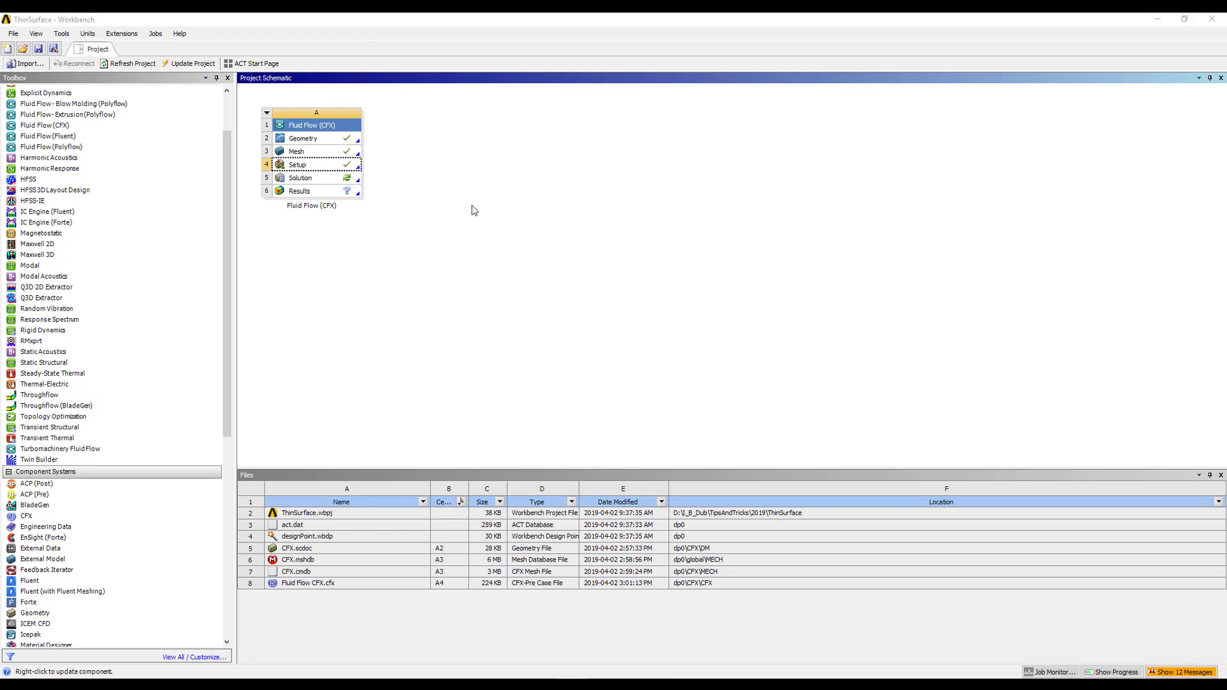
# Select the Geometry cell (A2) of the Fluid Flow (CFX) system.
pyautogui.click(305, 140)
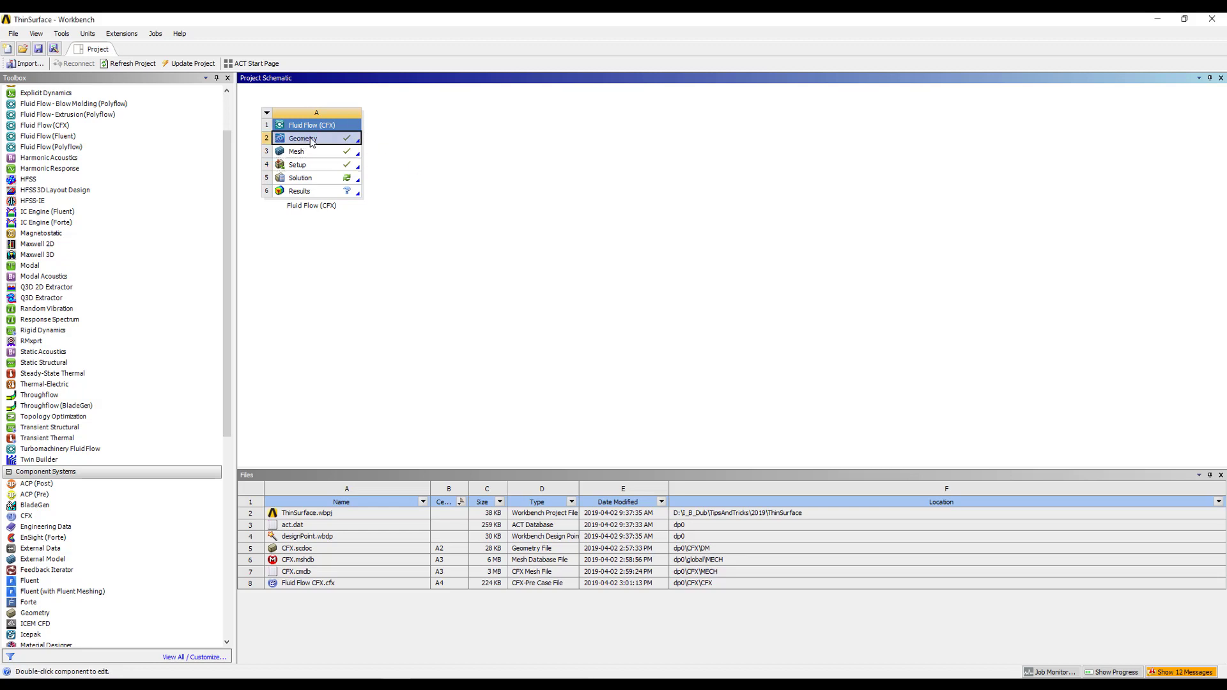
# Open the geometry in SpaceClaim and hide the fluid solid to expose the baffle plate.
pyautogui.doubleClick(312, 139)
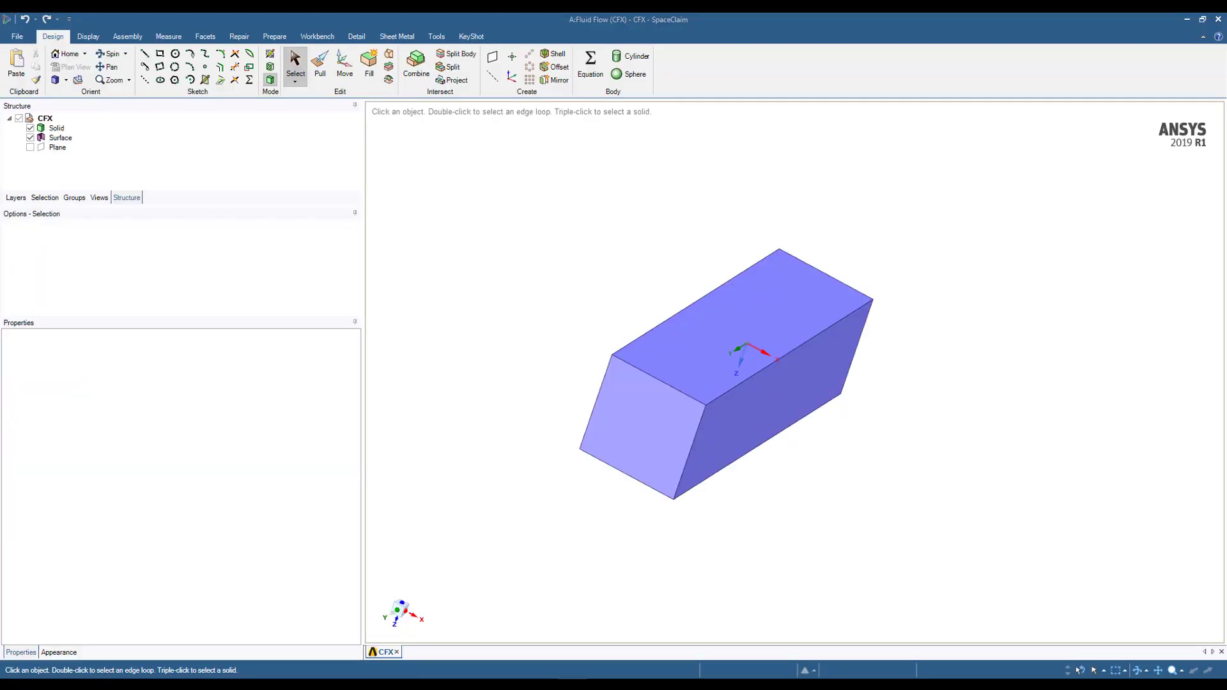
pyautogui.click(51, 130)
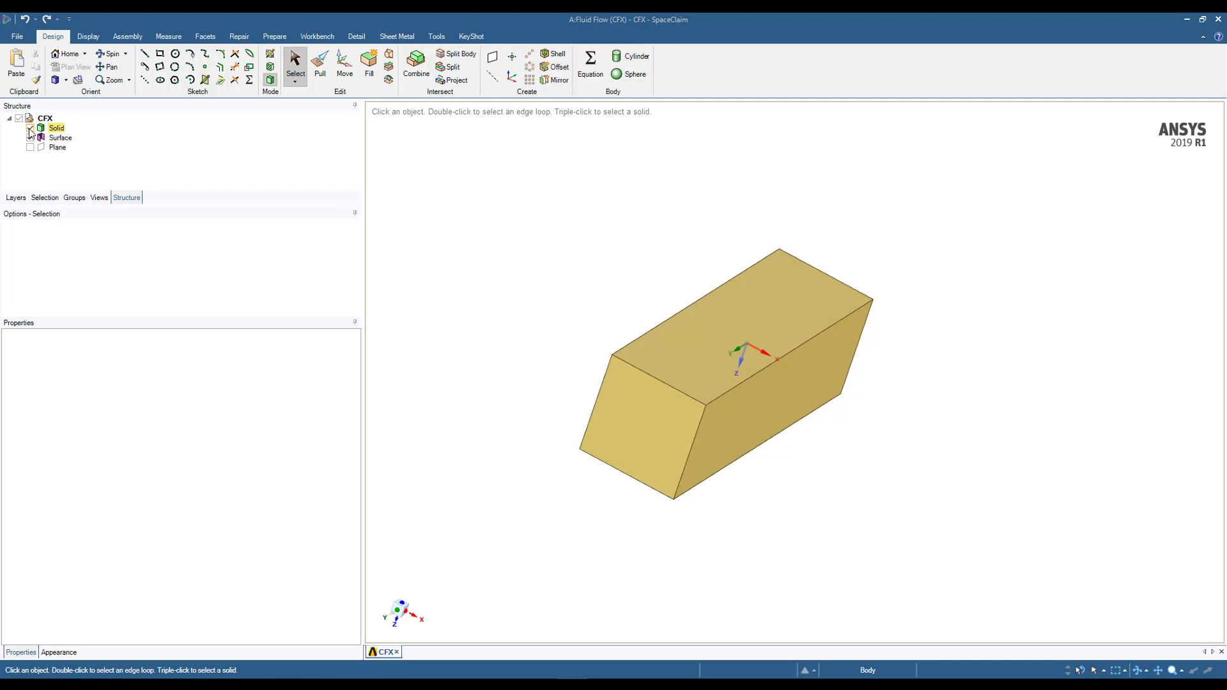
pyautogui.click(30, 129)
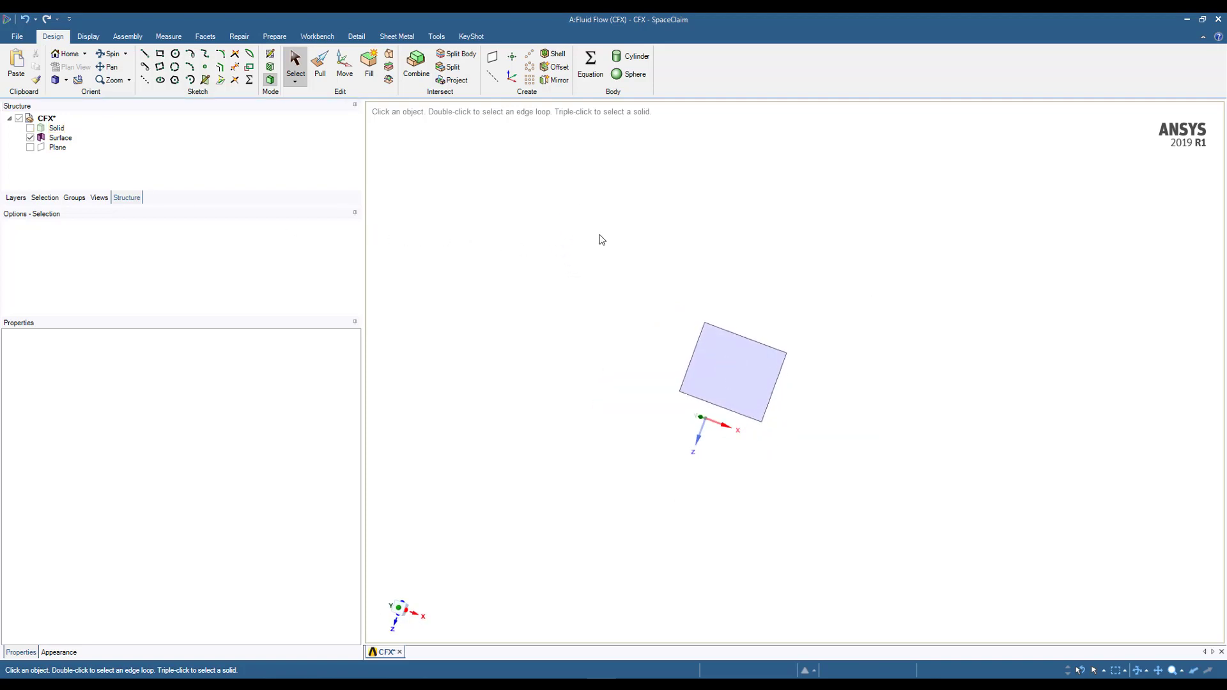
# Sketch a 2mm circle near the corner of the baffle plate.
pyautogui.click(271, 57)
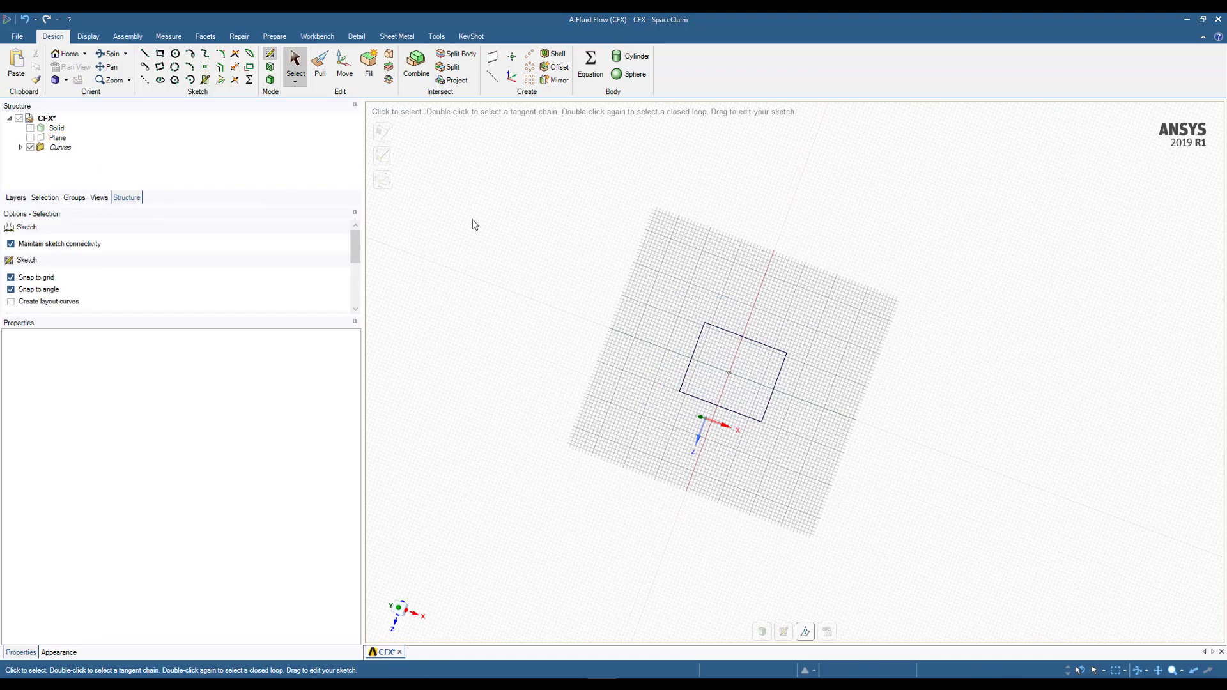
pyautogui.scroll(8, 693, 375)
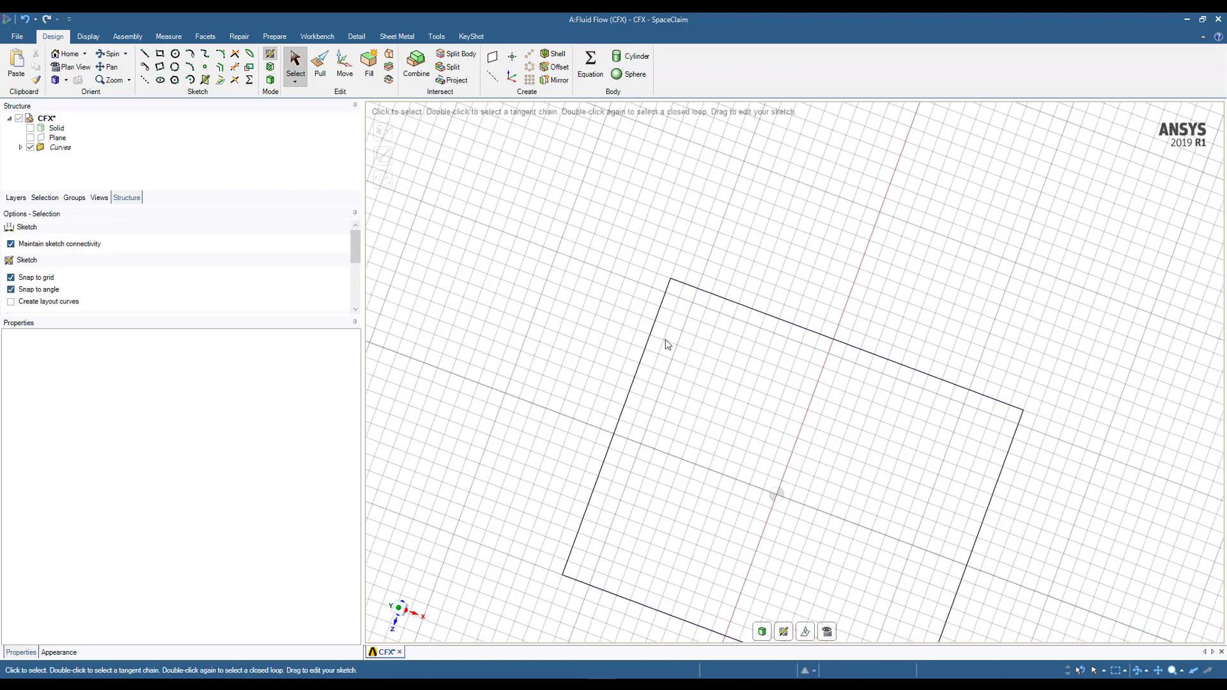
pyautogui.scroll(3, 666, 344)
pyautogui.click(175, 54)
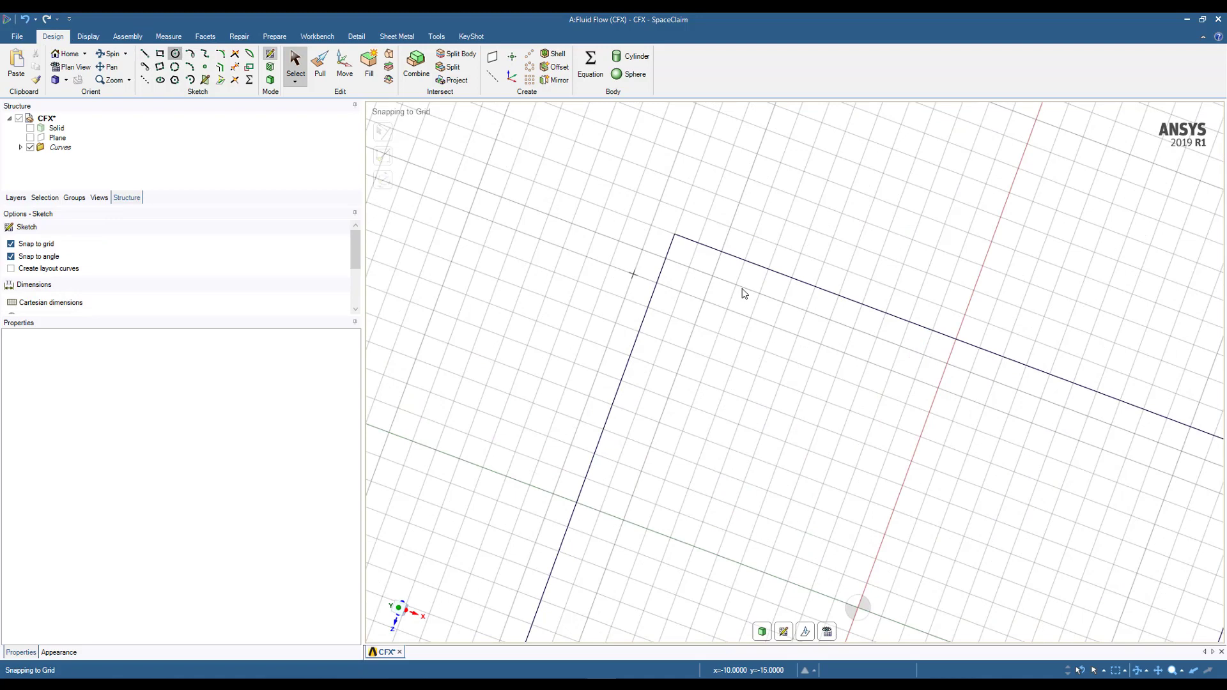
pyautogui.click(742, 345)
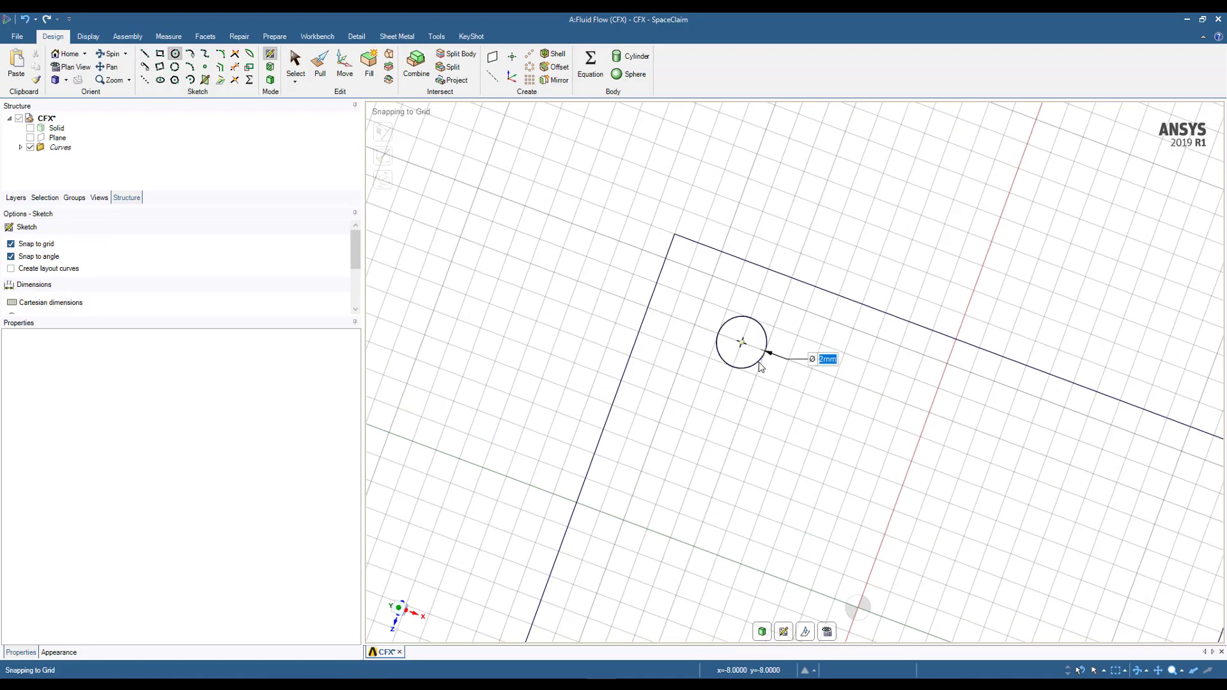
pyautogui.scroll(-5, 613, 284)
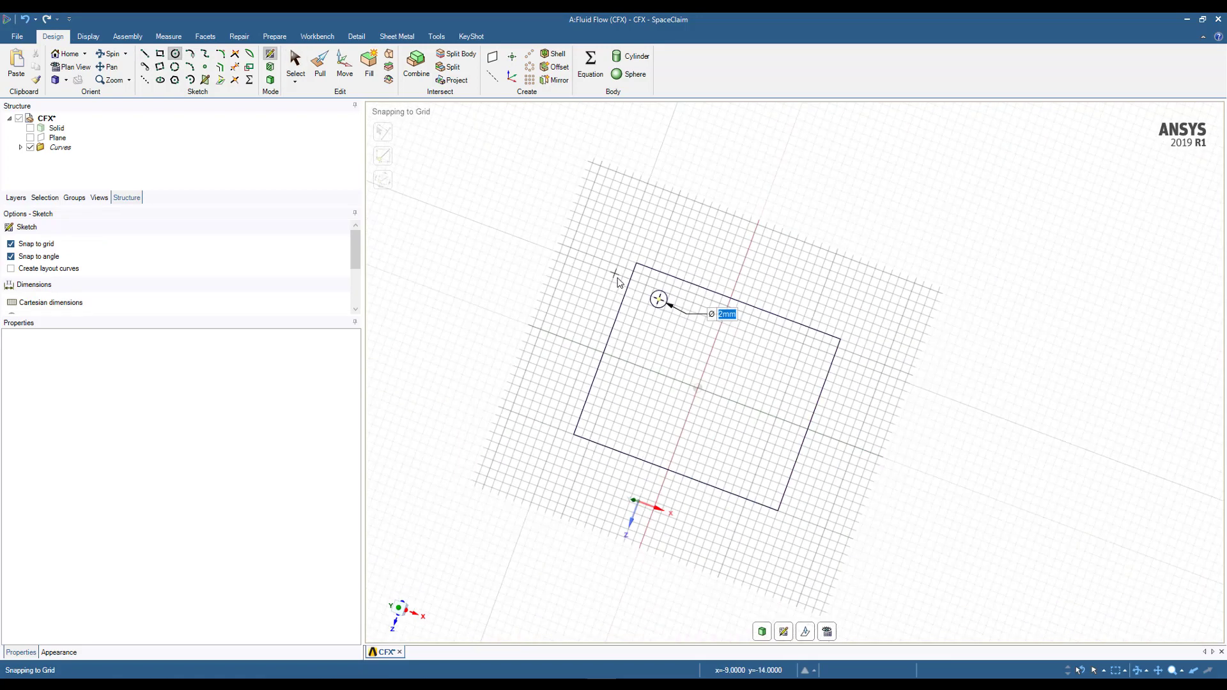
pyautogui.scroll(2, 607, 274)
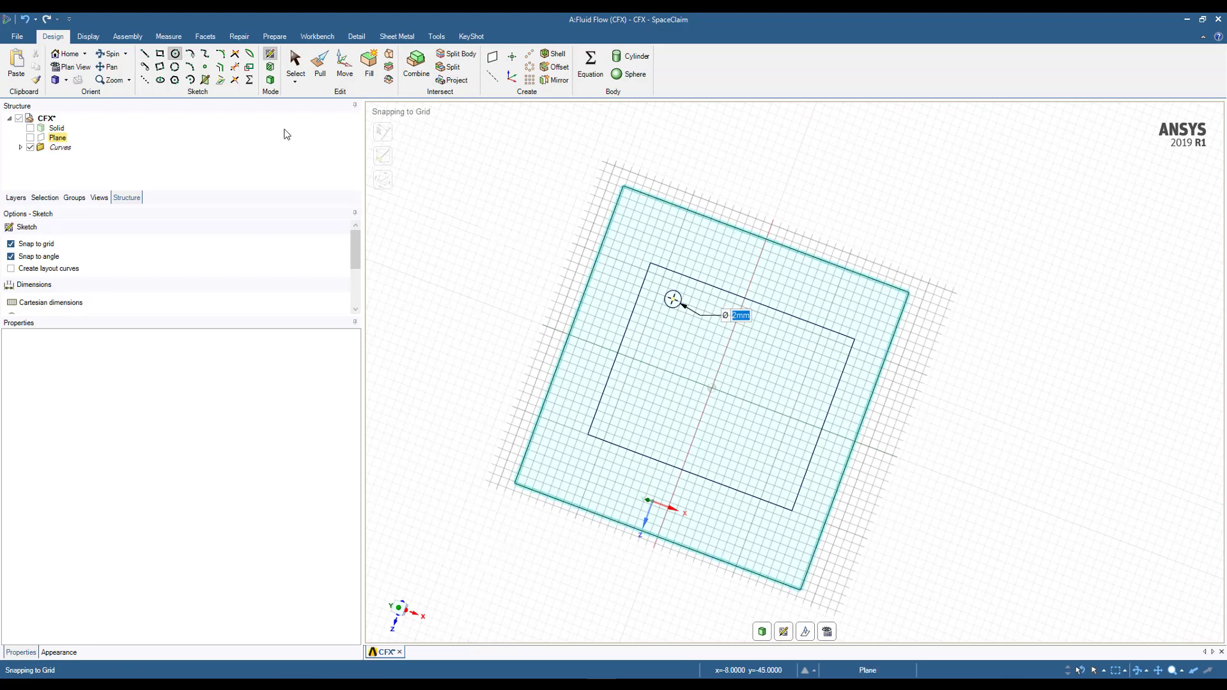
# Fill the plate with a grid of the circle along its top edge, then re-show the fluid solid.
pyautogui.click(530, 80)
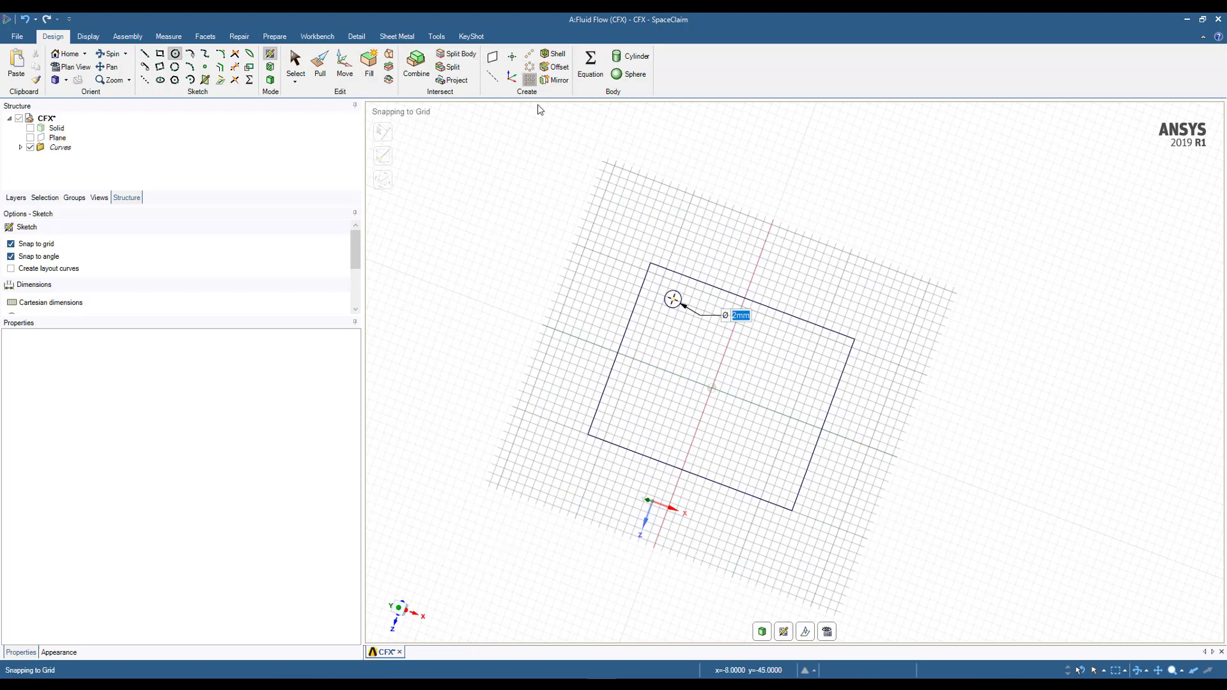
pyautogui.click(673, 300)
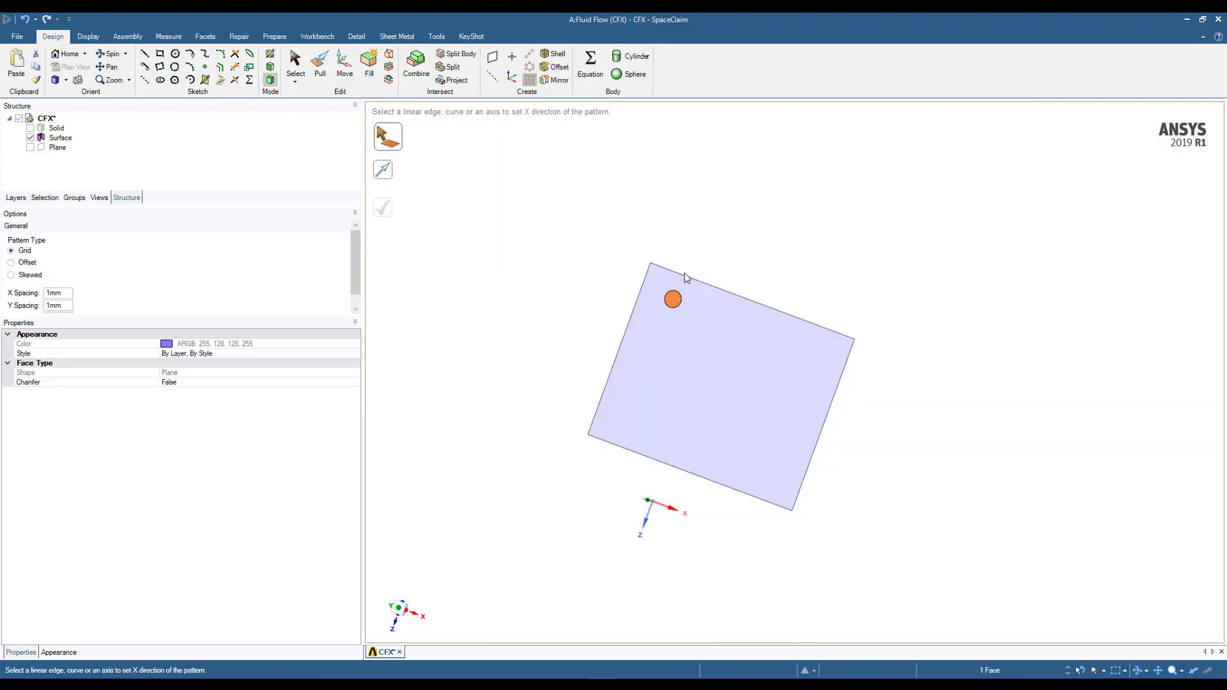
pyautogui.click(683, 274)
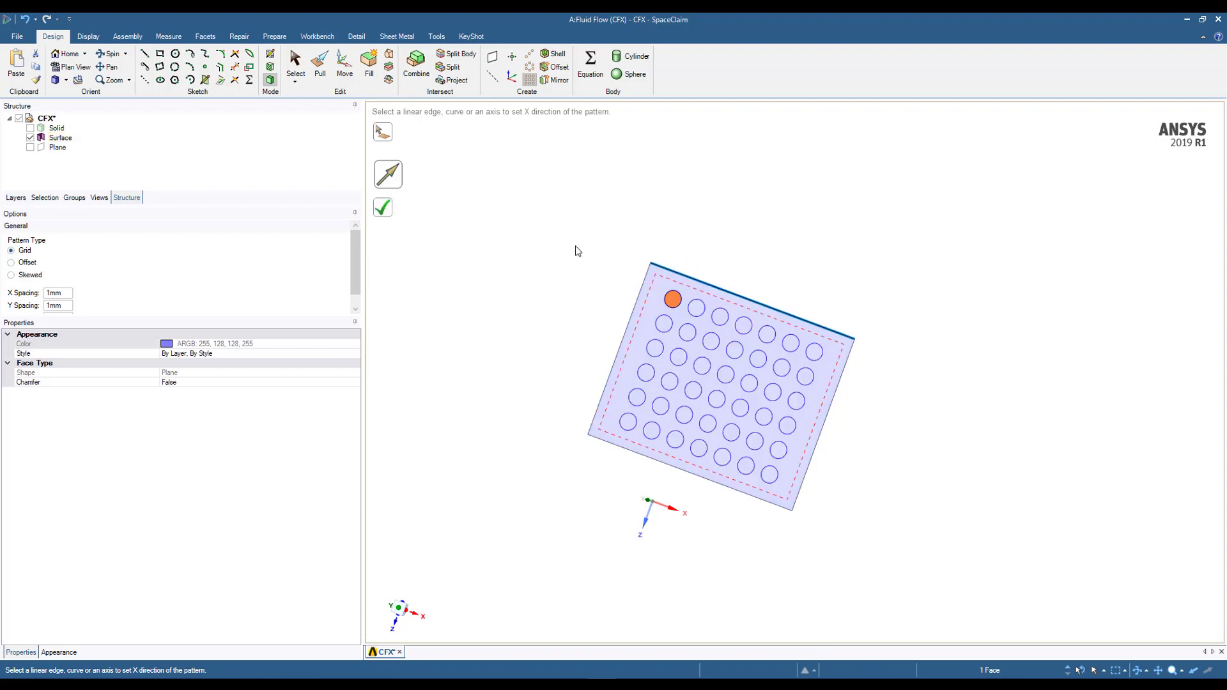
pyautogui.click(383, 207)
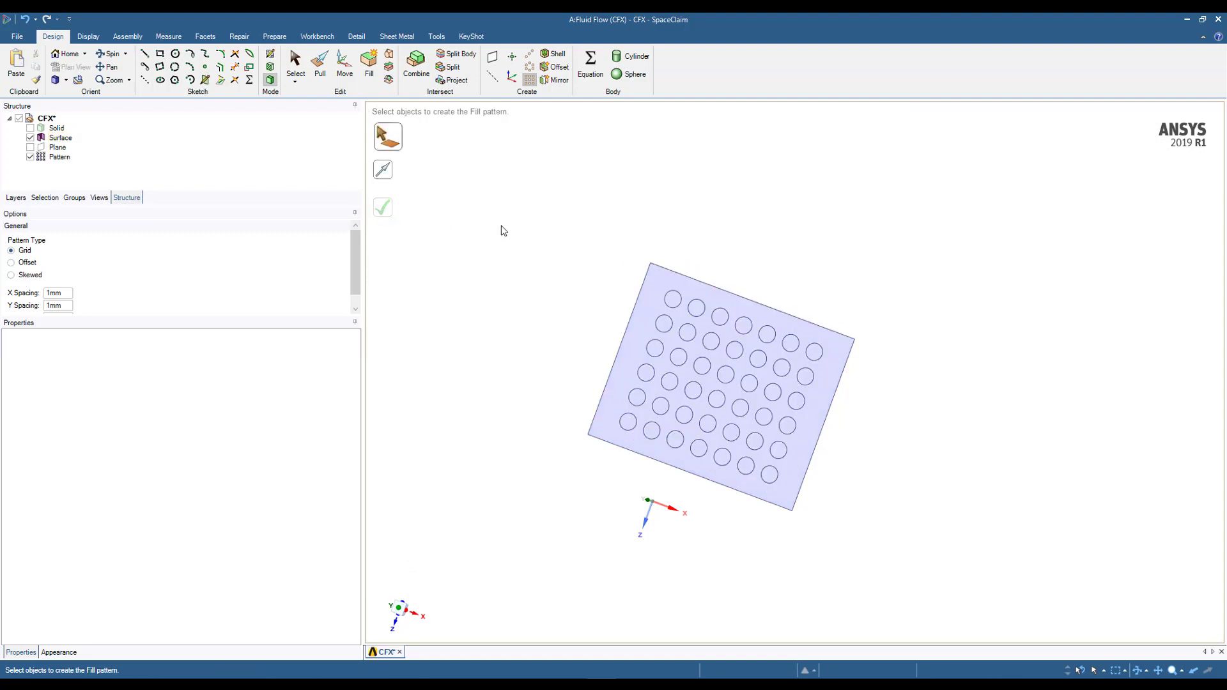
pyautogui.click(30, 127)
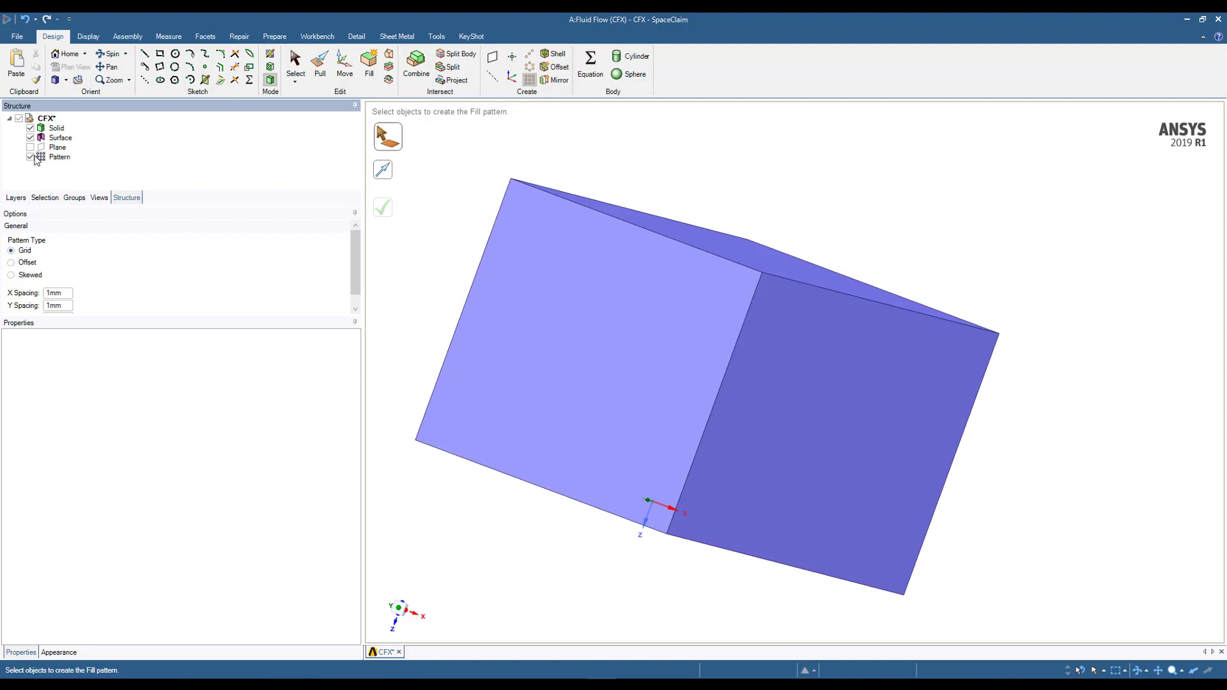
pyautogui.scroll(-3, 520, 171)
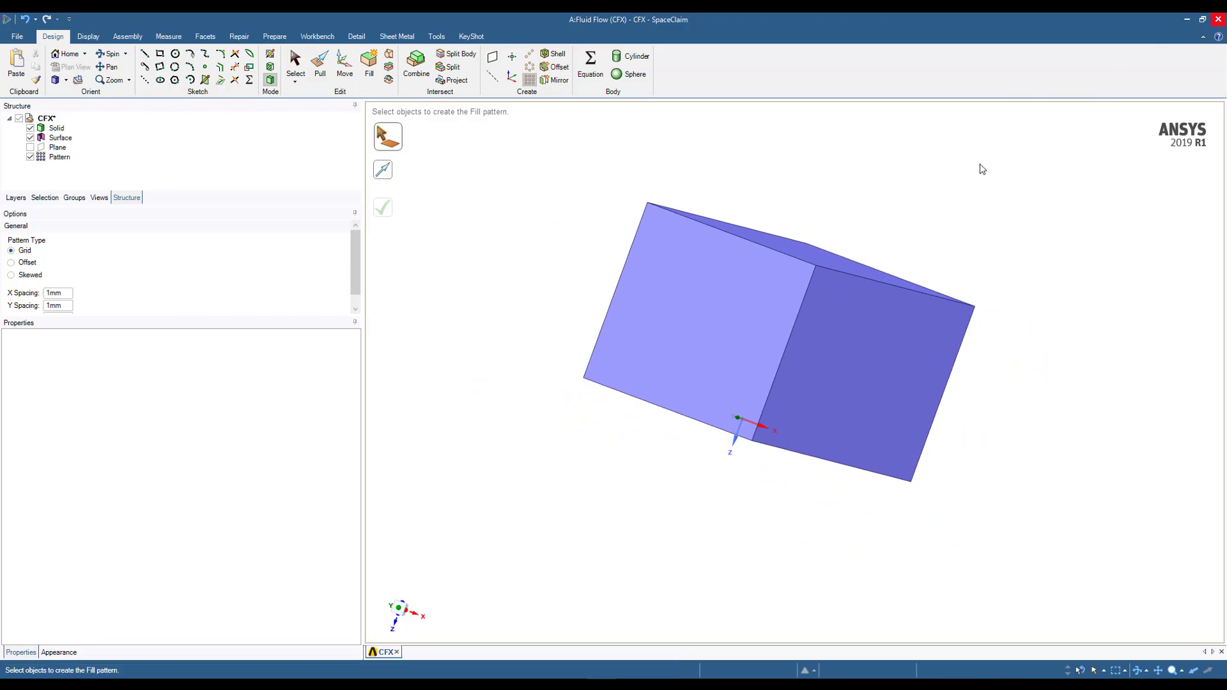
pyautogui.hotkey('alt', 'Tab')
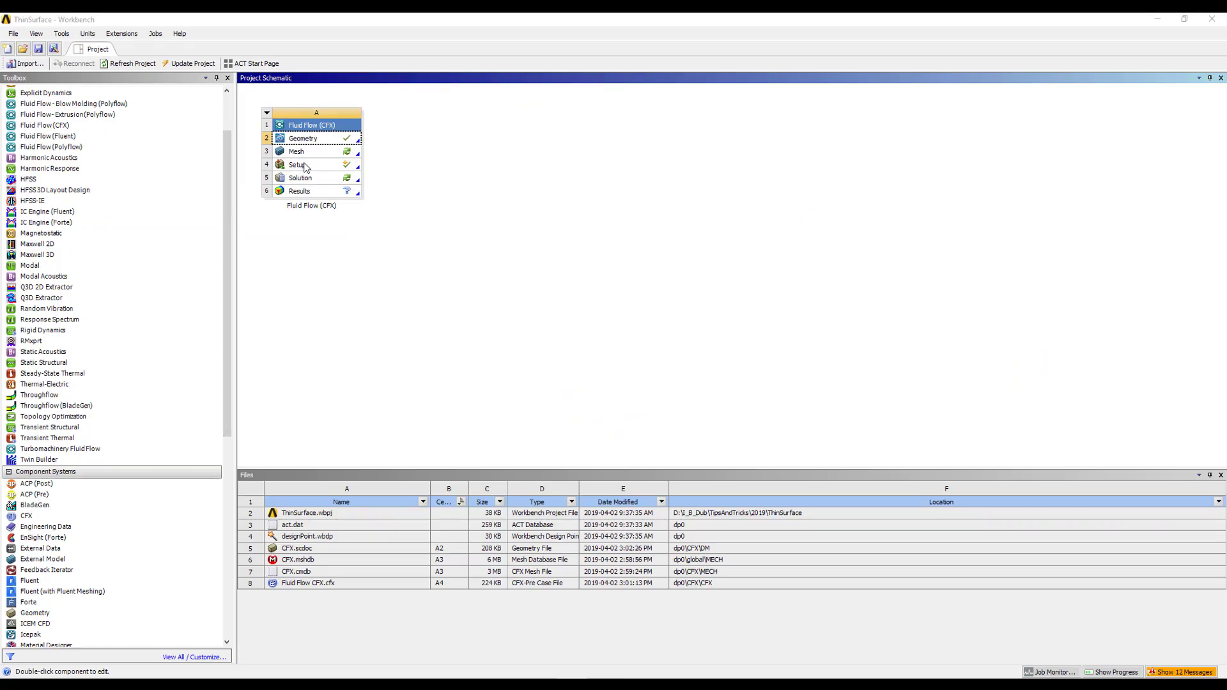
# Reset the Mesh cell, discarding its old mesh data.
pyautogui.rightClick(308, 154)
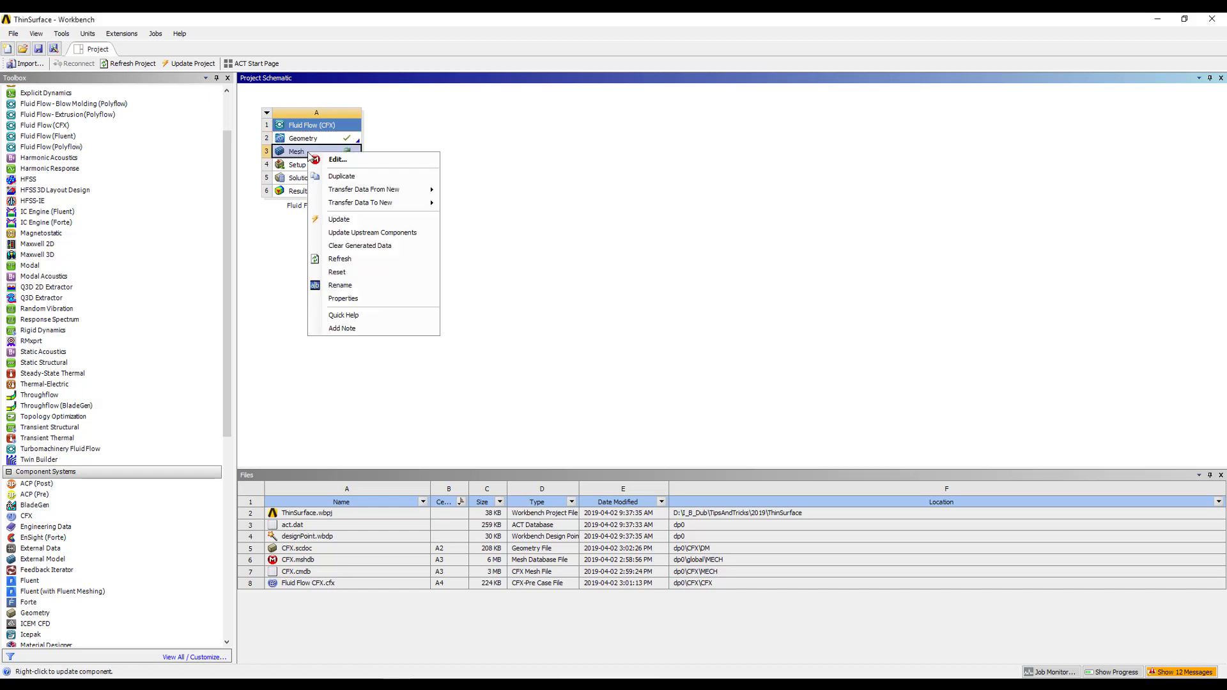
pyautogui.click(345, 273)
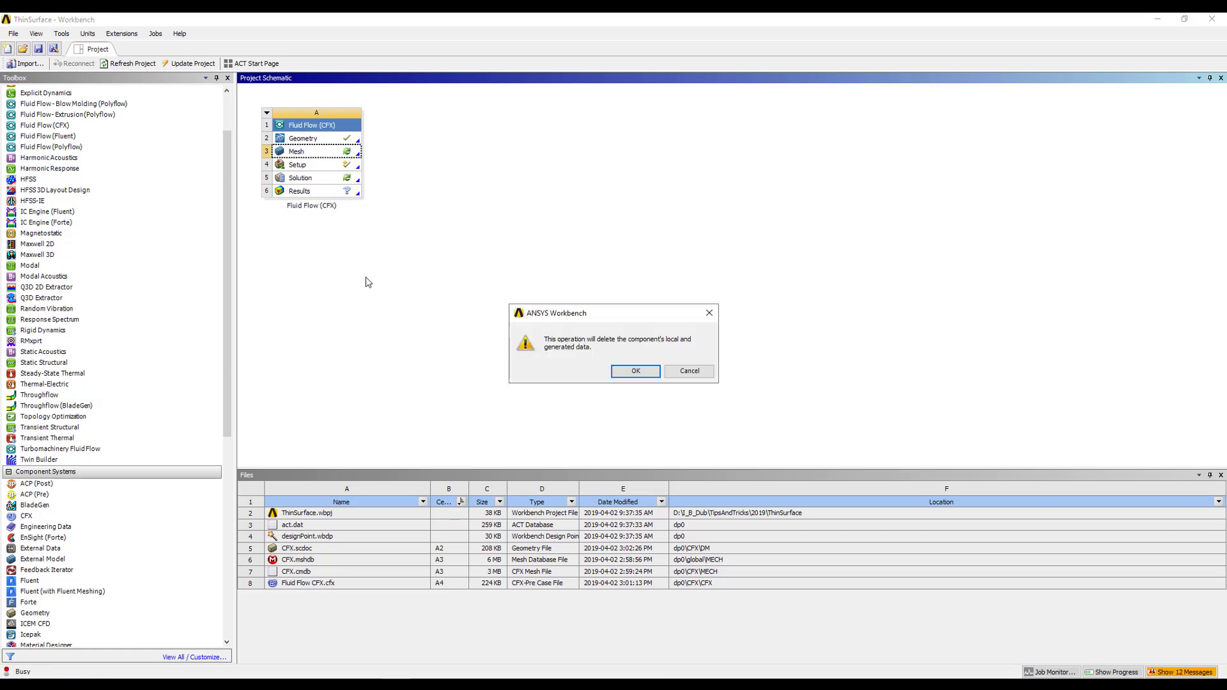
pyautogui.click(643, 371)
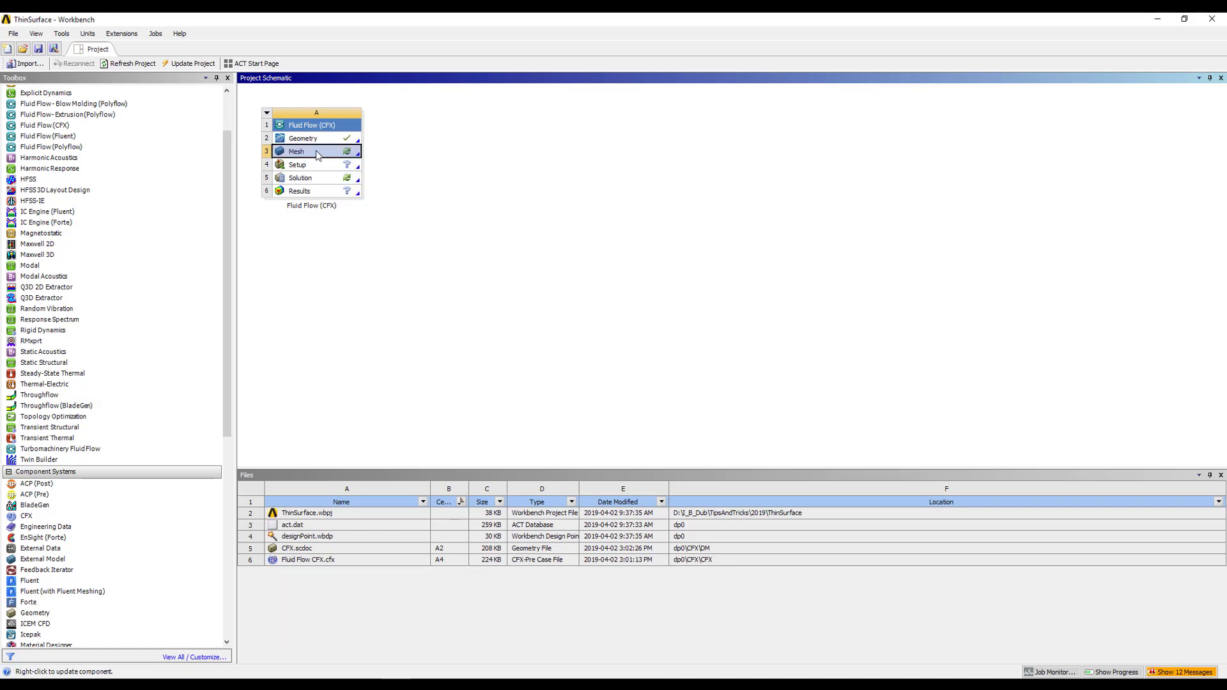
# Reset the Setup cell, then relaunch meshing for the perforated geometry.
pyautogui.rightClick(311, 167)
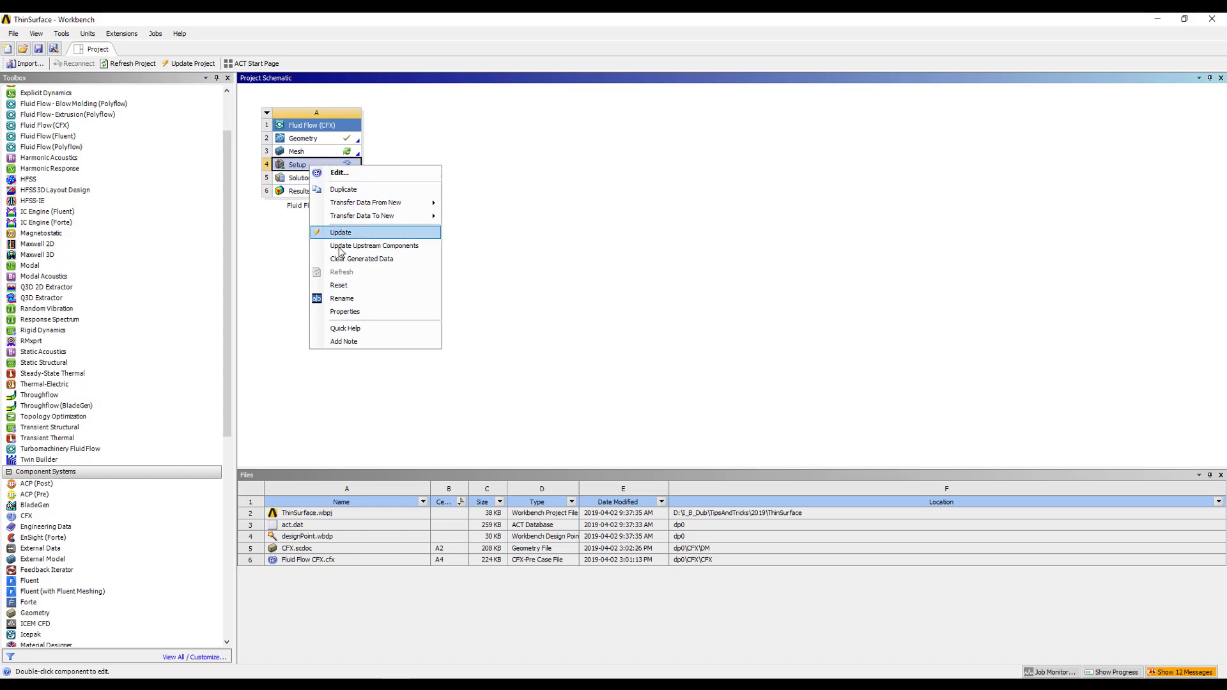
pyautogui.click(339, 285)
pyautogui.click(620, 371)
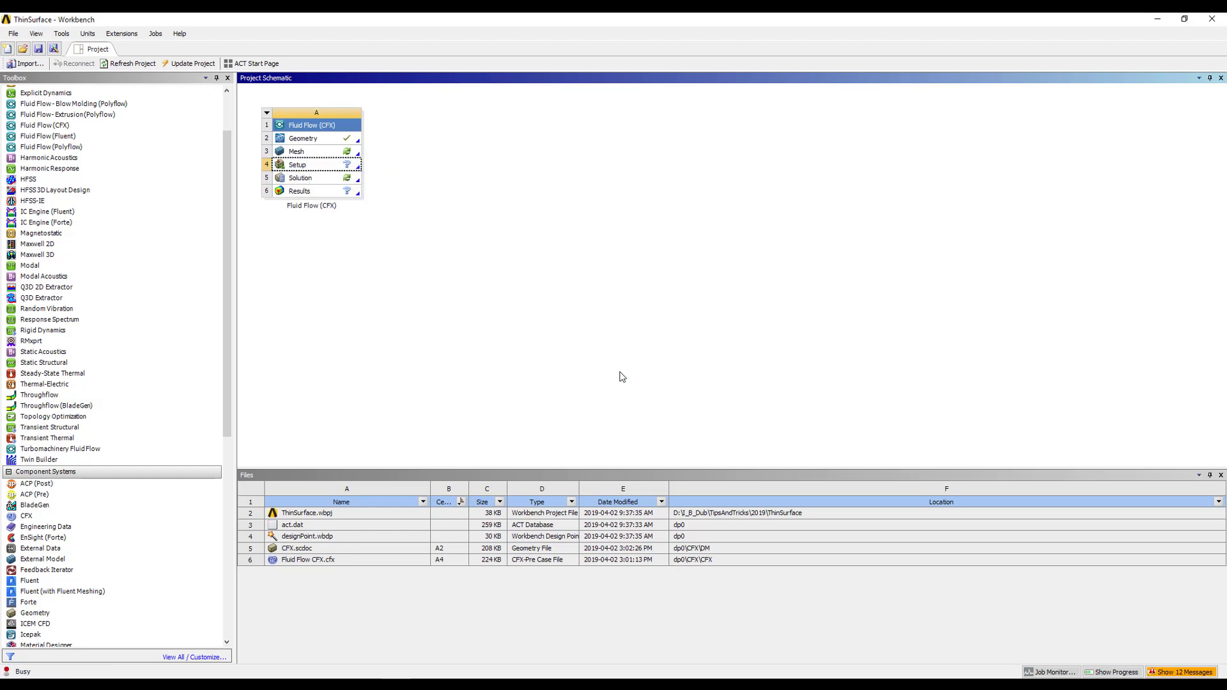
pyautogui.doubleClick(311, 155)
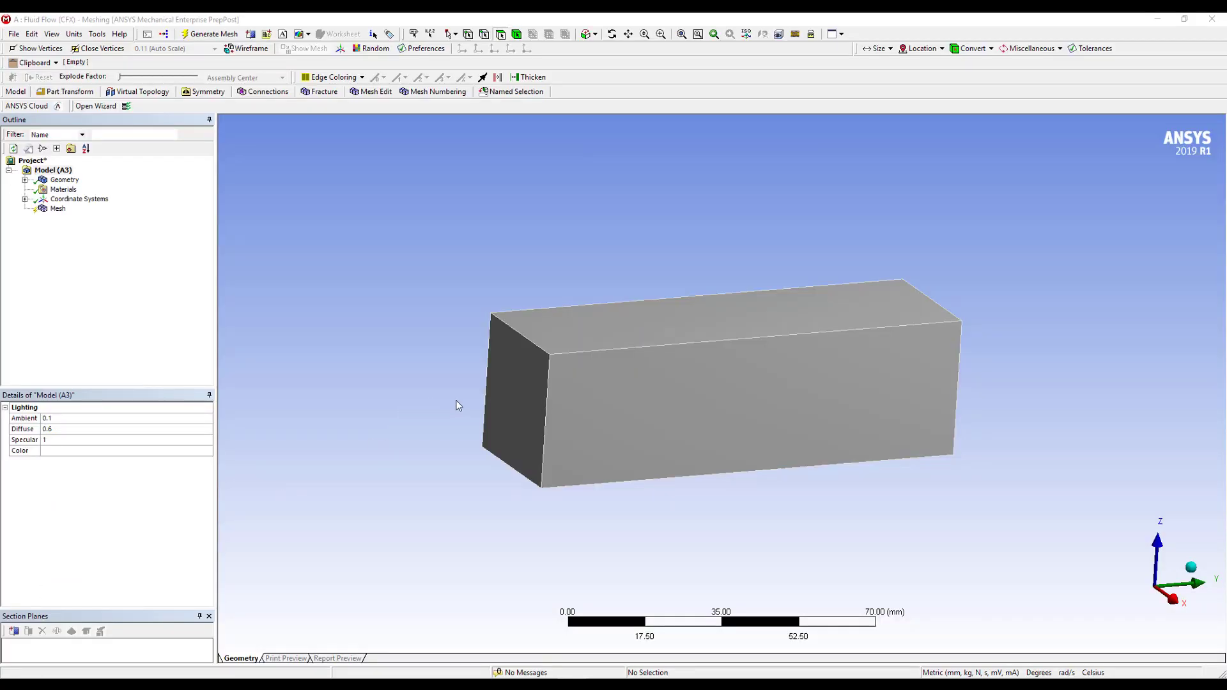
# Slice the meshed fluid block with a section plane, orbit to inspect the baffle mesh, then close Meshing.
pyautogui.moveTo(477, 267)
pyautogui.mouseDown(button='middle')
pyautogui.moveTo(559, 230)
pyautogui.moveTo(534, 263)
pyautogui.moveTo(478, 276)
pyautogui.mouseUp(button='middle')
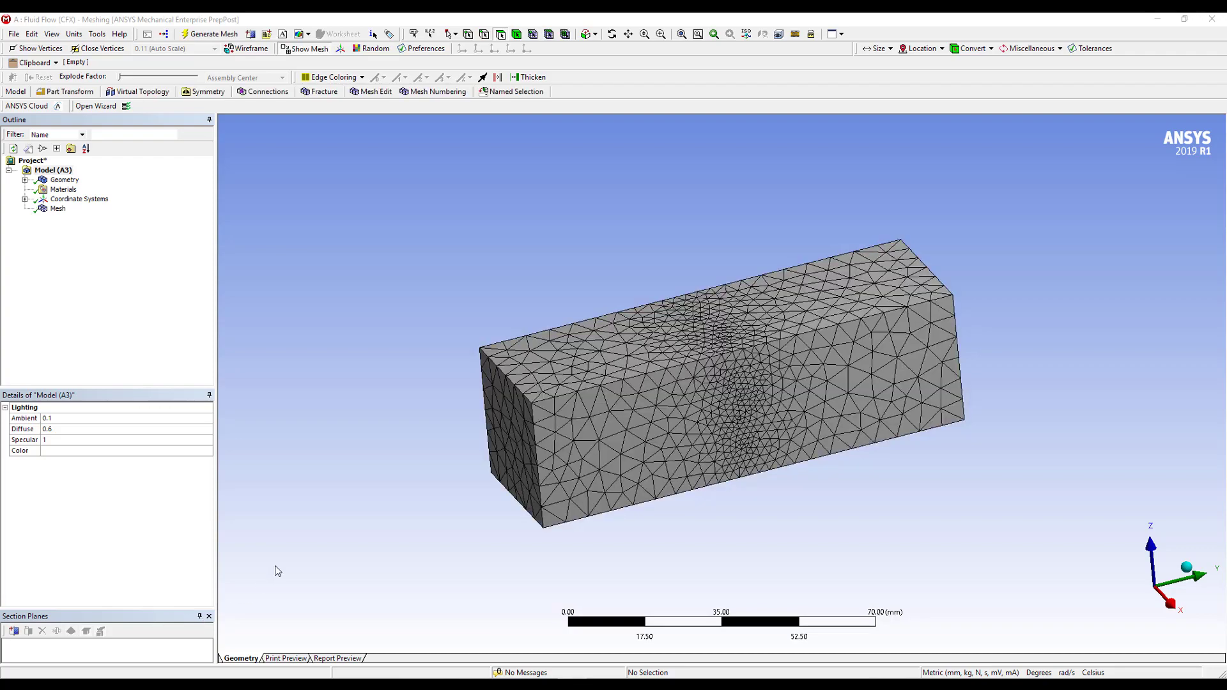
pyautogui.moveTo(463, 342); pyautogui.dragTo(383, 455, button='middle')
pyautogui.click(14, 631)
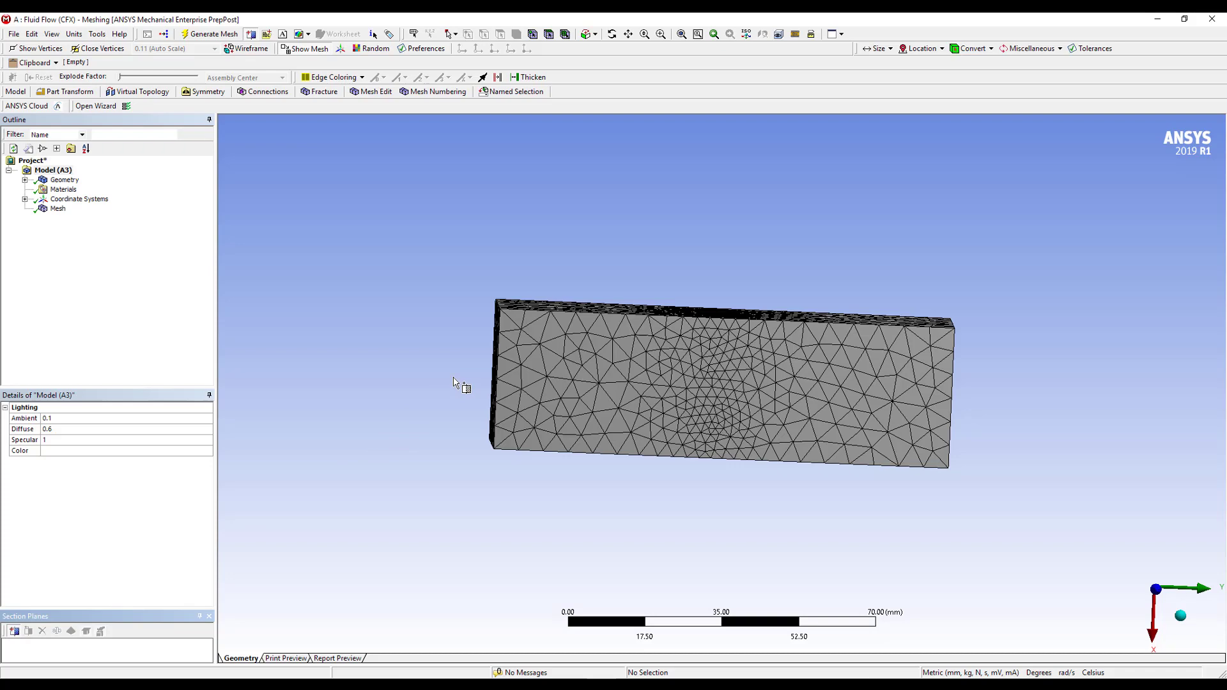
pyautogui.moveTo(463, 375); pyautogui.dragTo(1070, 403)
pyautogui.moveTo(810, 323); pyautogui.dragTo(834, 426, button='middle')
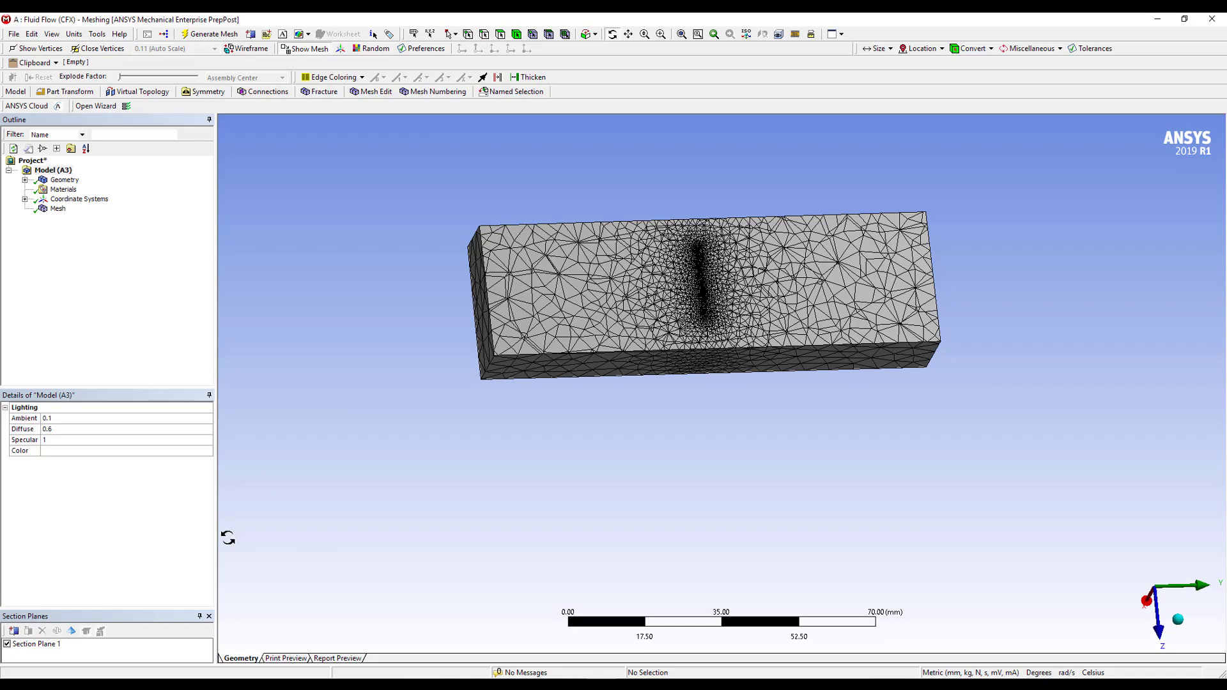
pyautogui.moveTo(415, 466); pyautogui.dragTo(591, 398, button='middle')
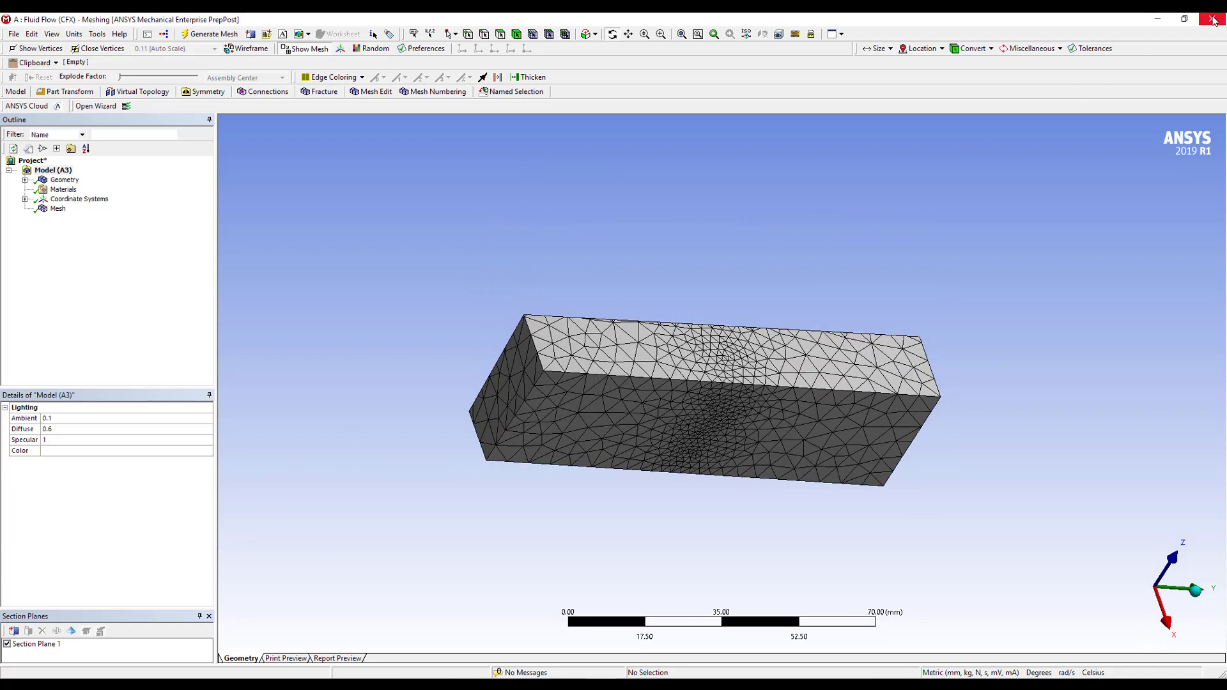
pyautogui.click(1213, 20)
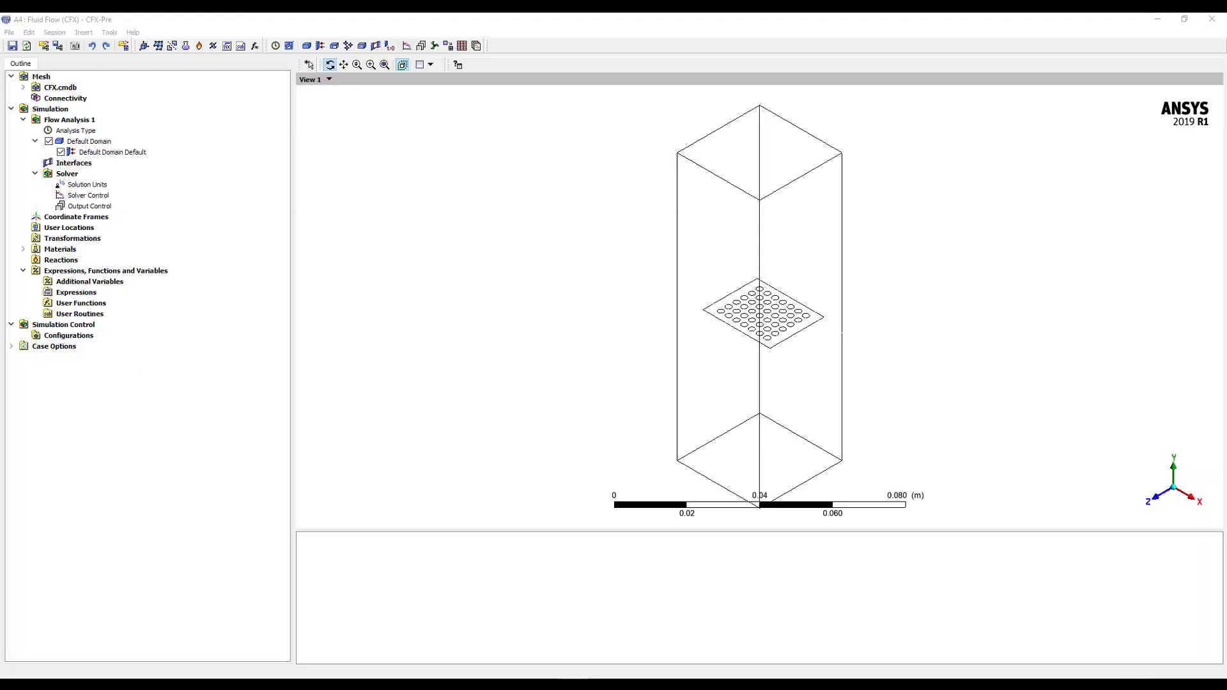
# Show the 1:1 connections under Connectivity for the fluid domain.
pyautogui.moveTo(707, 323); pyautogui.dragTo(739, 271)
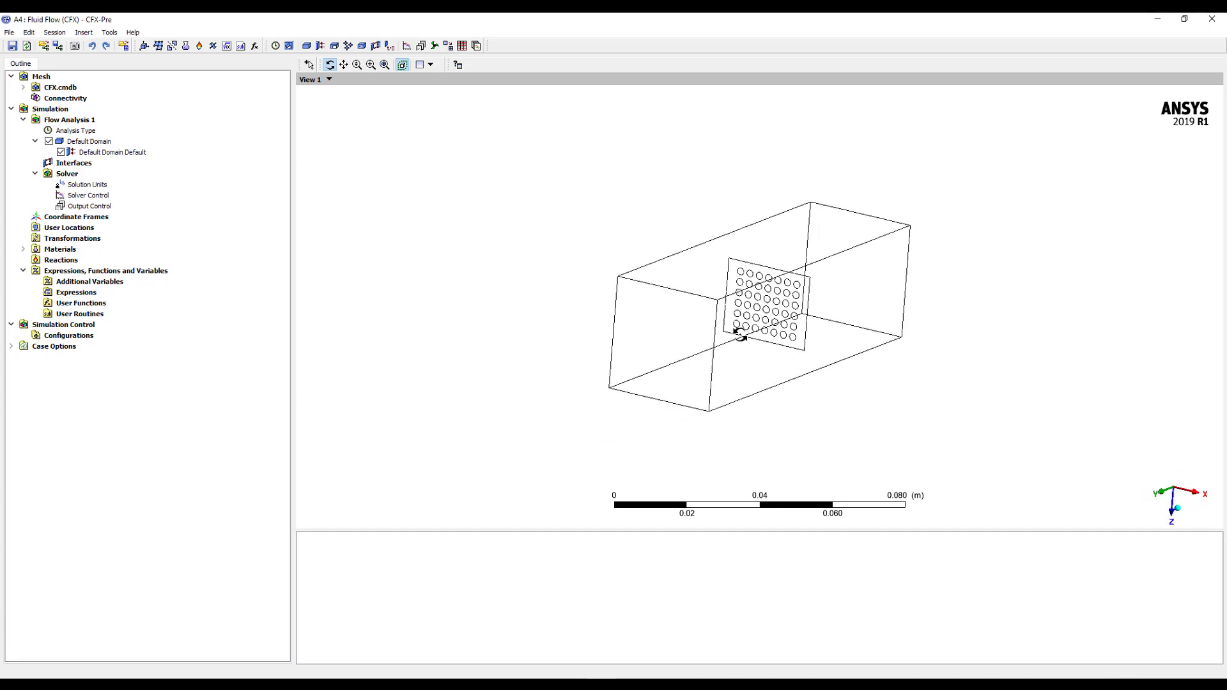
pyautogui.click(61, 100)
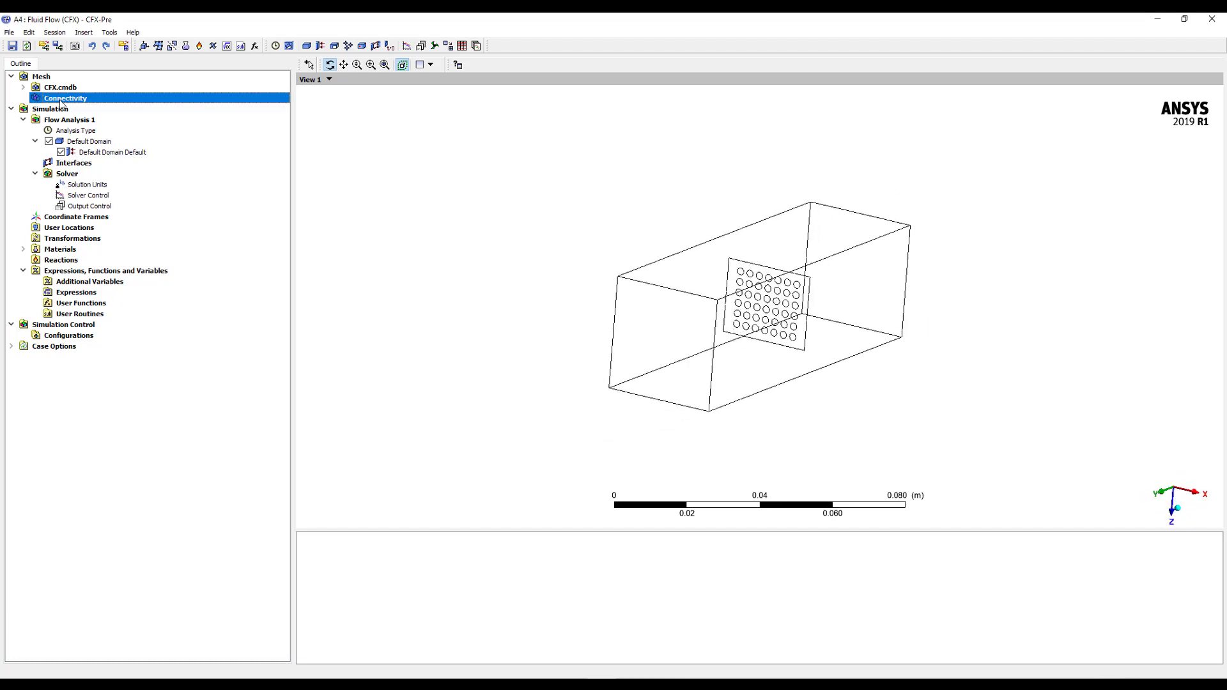
pyautogui.rightClick(62, 101)
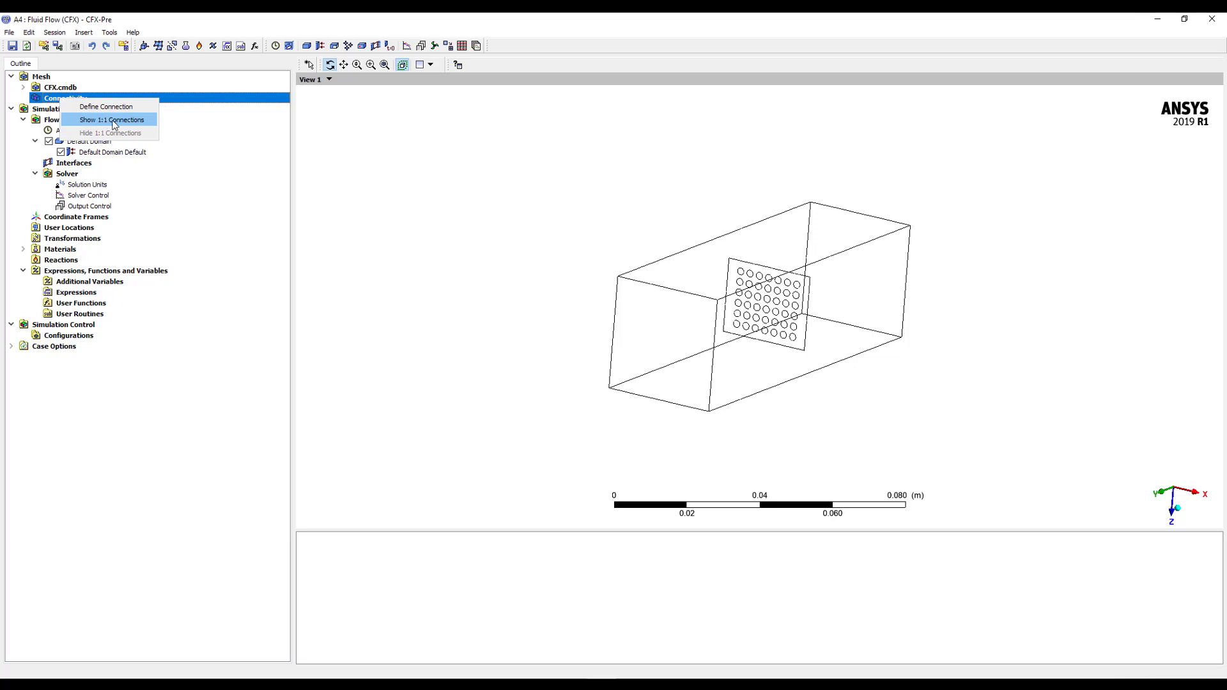
pyautogui.click(115, 120)
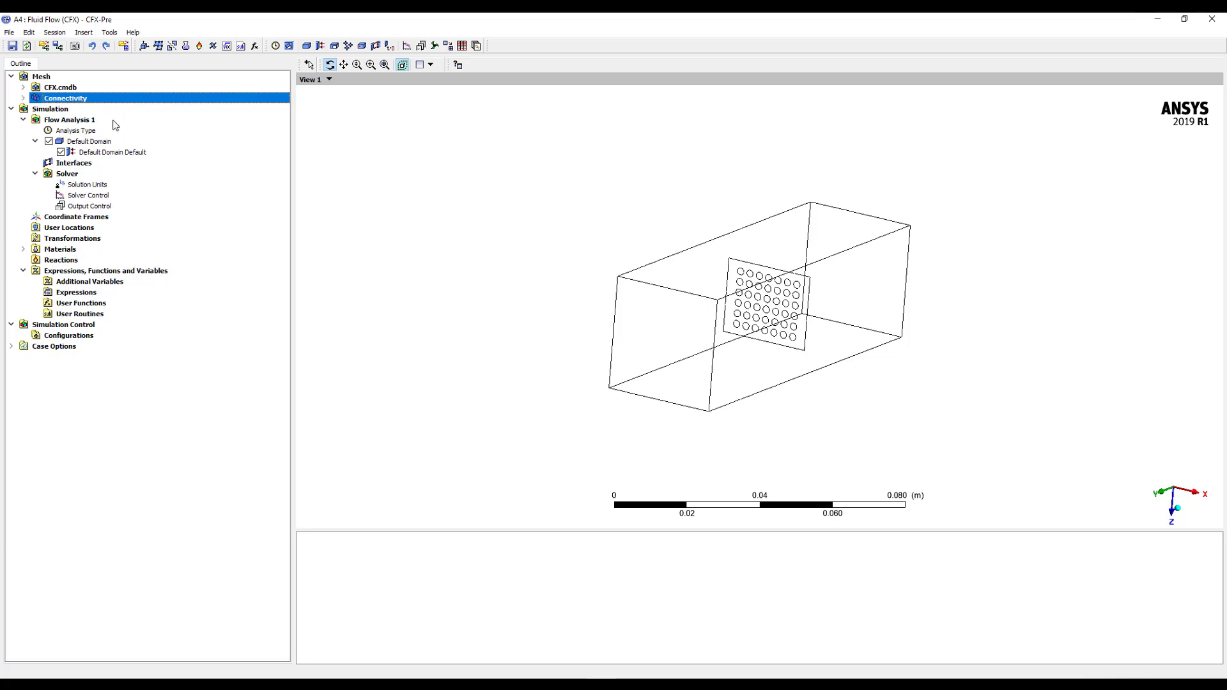
# Expand the connections and step through F10.93, F27.93, F5.93 and F78.93 to highlight the plate.
pyautogui.click(24, 98)
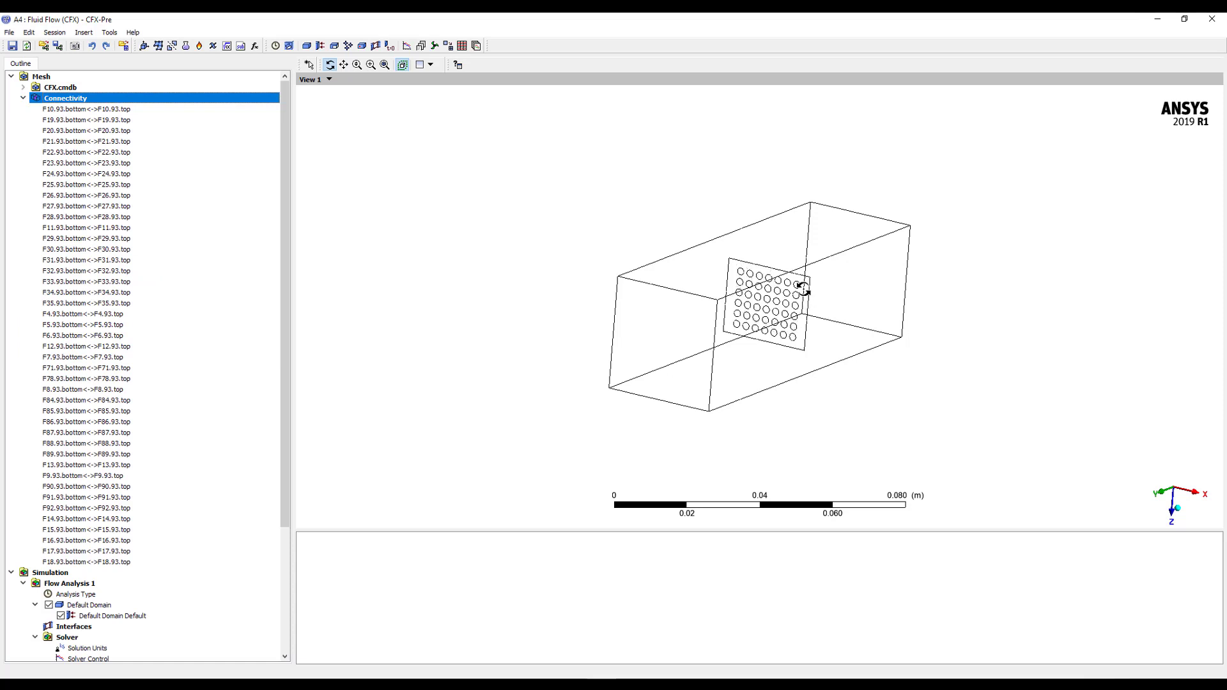
pyautogui.click(116, 110)
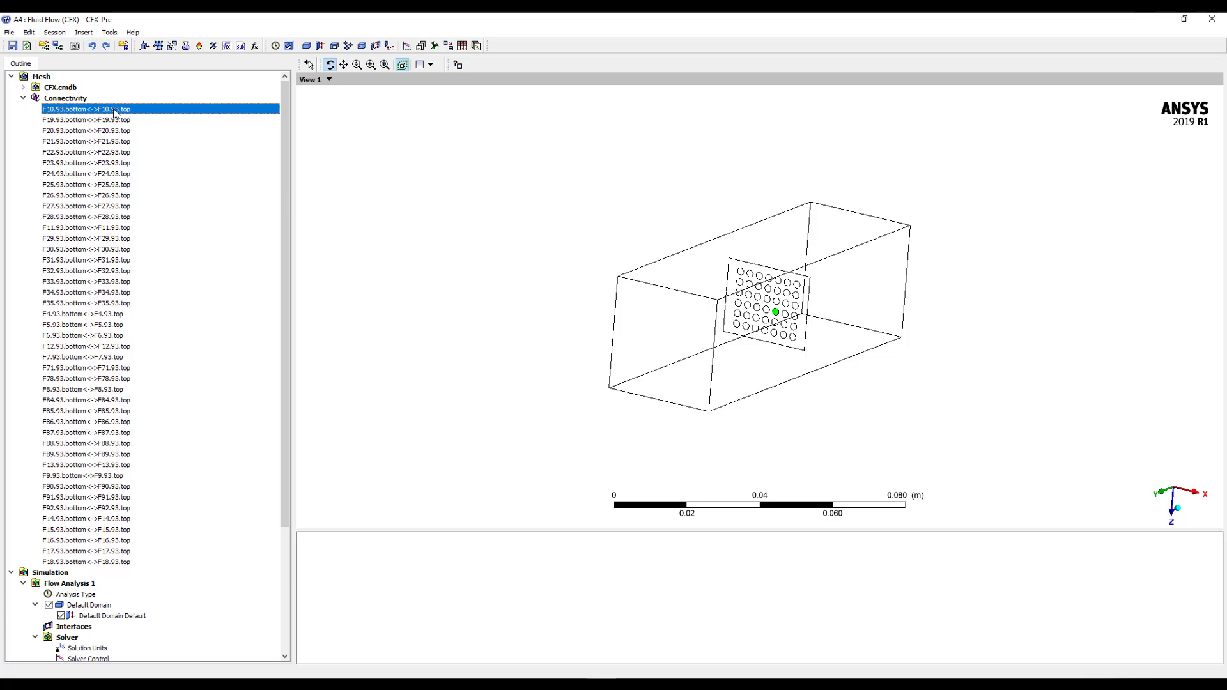
pyautogui.press('Down')
pyautogui.press('Down')
pyautogui.press('Down')
pyautogui.press('Down')
pyautogui.press('Down')
pyautogui.press('Down')
pyautogui.press('Down')
pyautogui.press('Down')
pyautogui.press('Down')
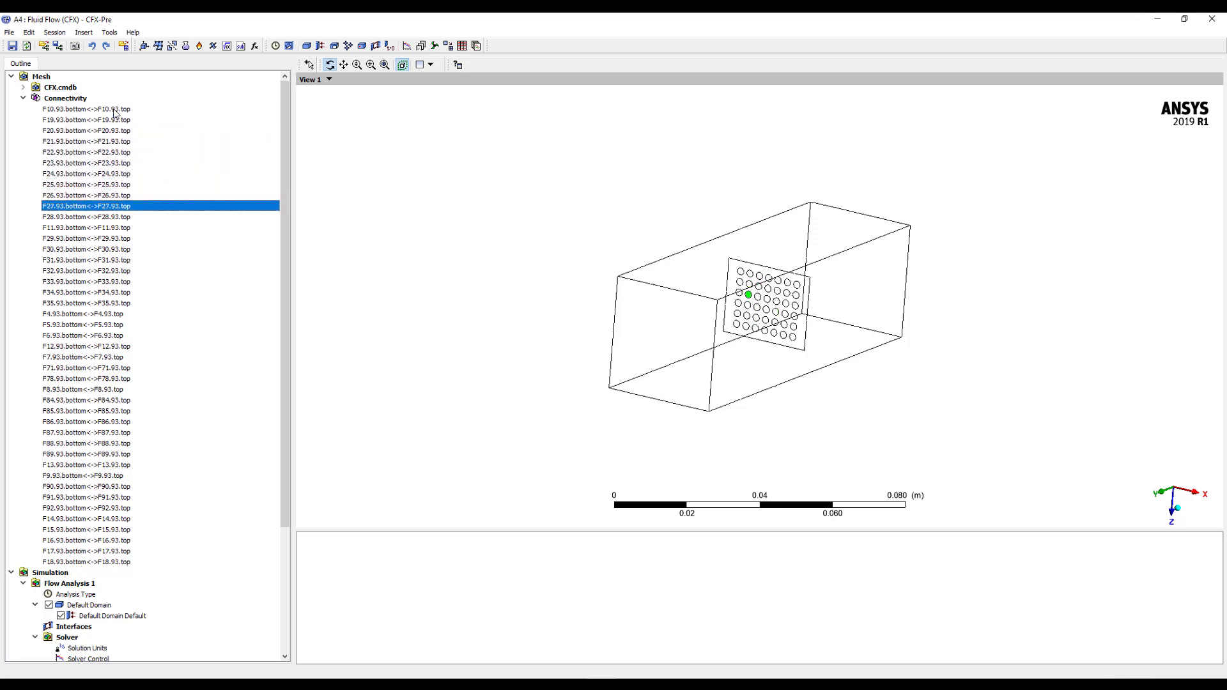
pyautogui.press('Down')
pyautogui.press('Down')
pyautogui.press('Down')
pyautogui.press('Down')
pyautogui.press('Down')
pyautogui.press('Down')
pyautogui.press('Down')
pyautogui.press('Down')
pyautogui.press('Down')
pyautogui.press('Down')
pyautogui.press('Down')
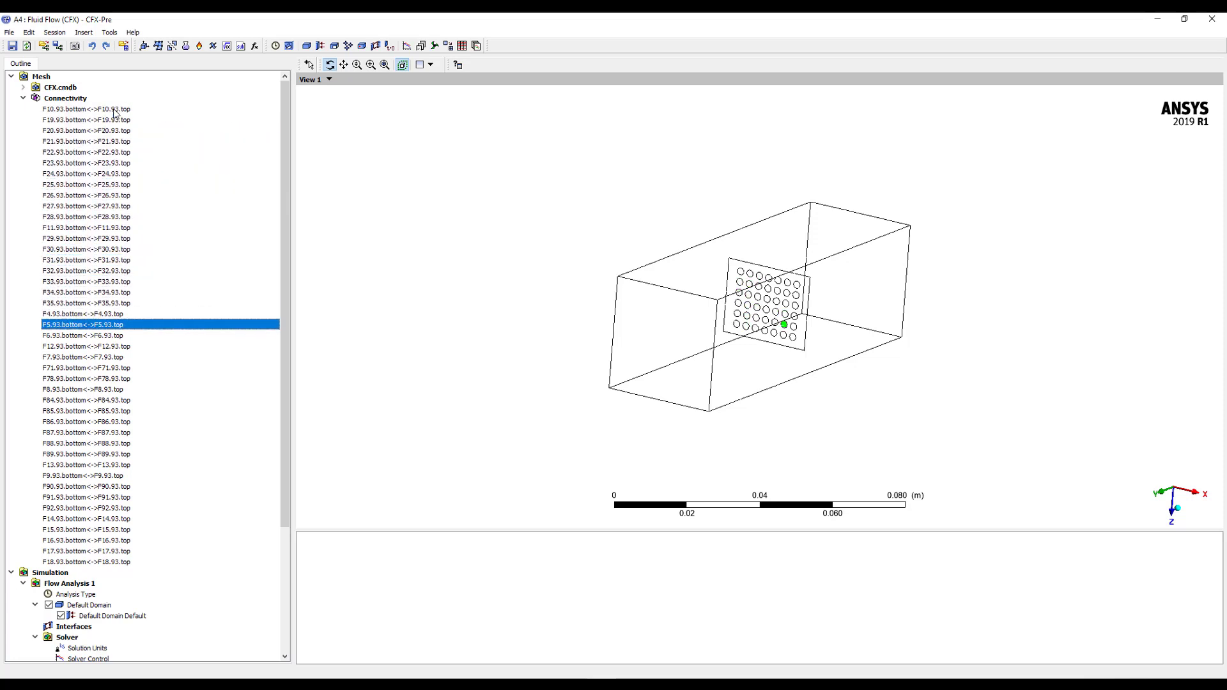
pyautogui.press('Down')
pyautogui.press('Down')
pyautogui.press('Down')
pyautogui.press('Down')
pyautogui.press('Down')
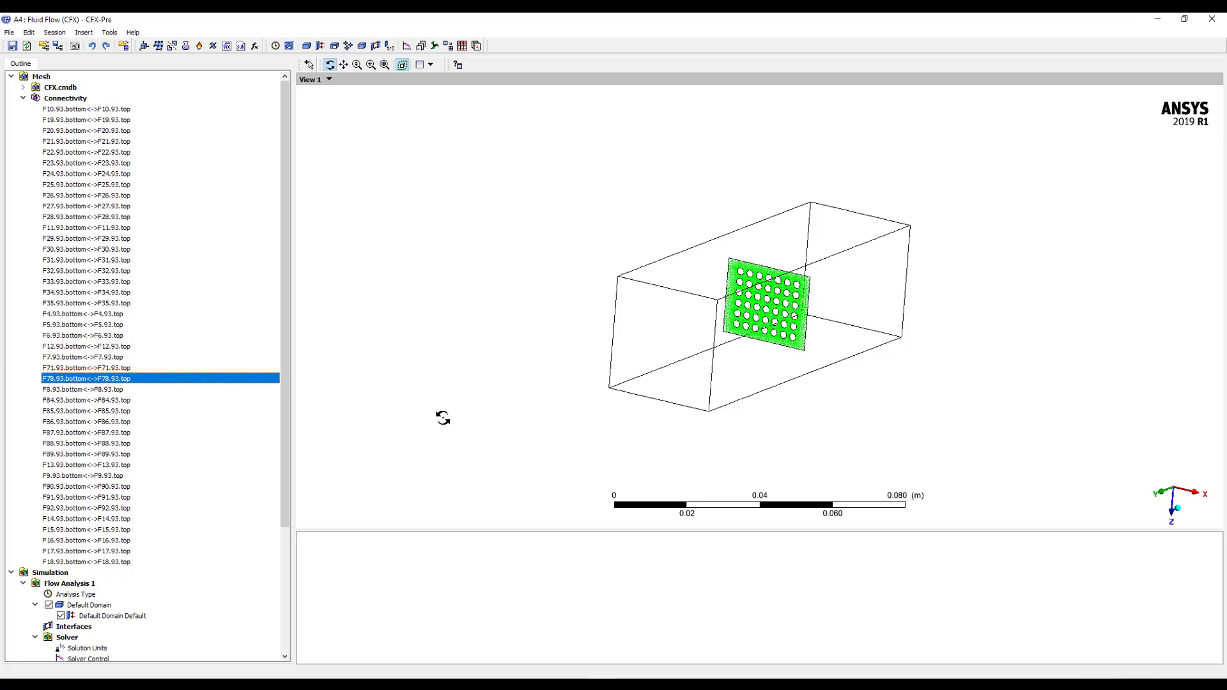
pyautogui.moveTo(602, 264); pyautogui.dragTo(579, 273)
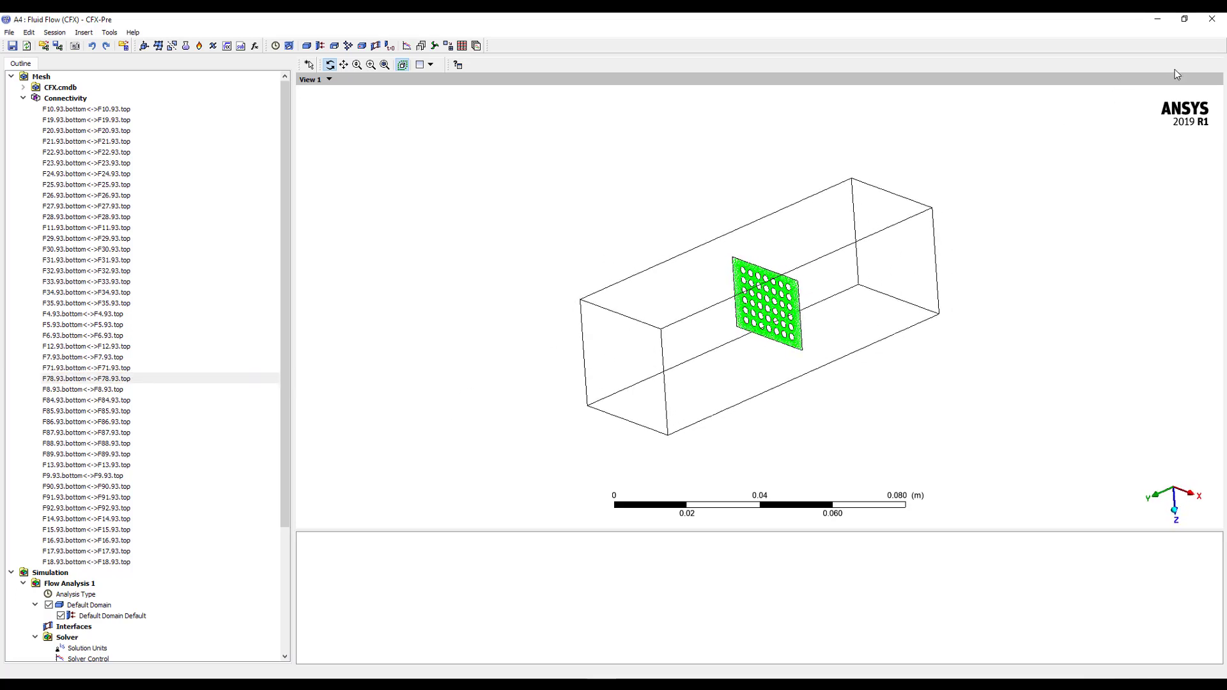
# Close CFX-Pre and add a Fluent system whose setup is fed by the CFX mesh.
pyautogui.click(1212, 20)
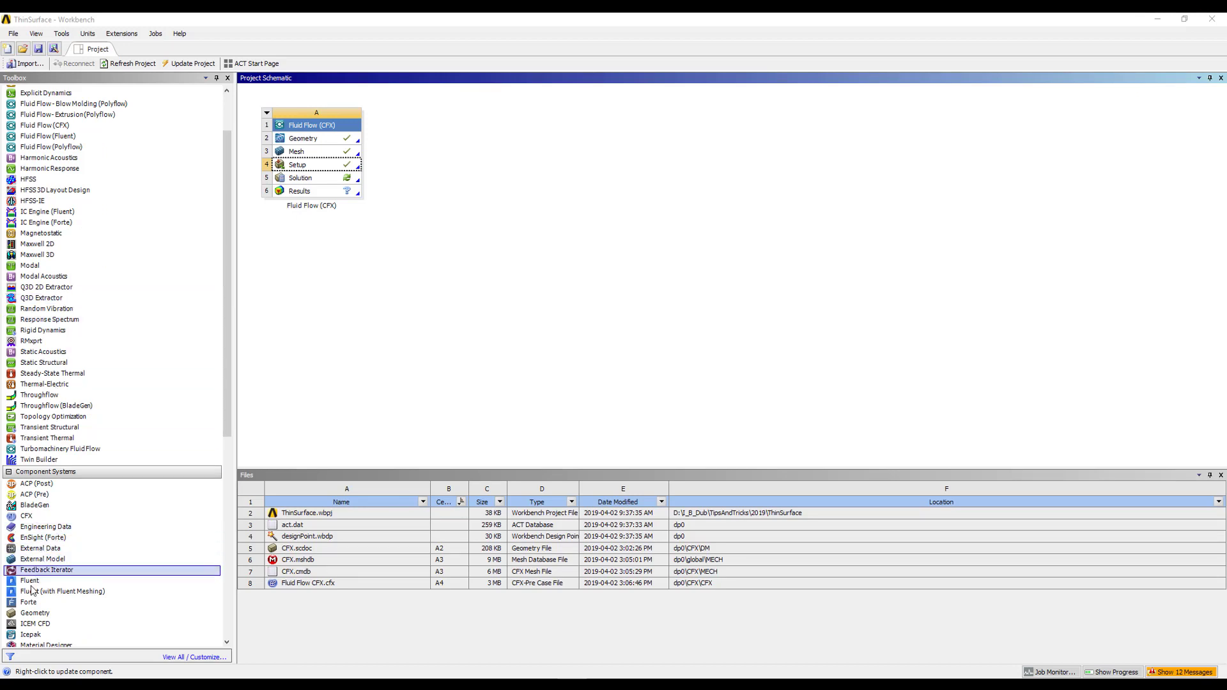
pyautogui.scroll(-3, 39, 575)
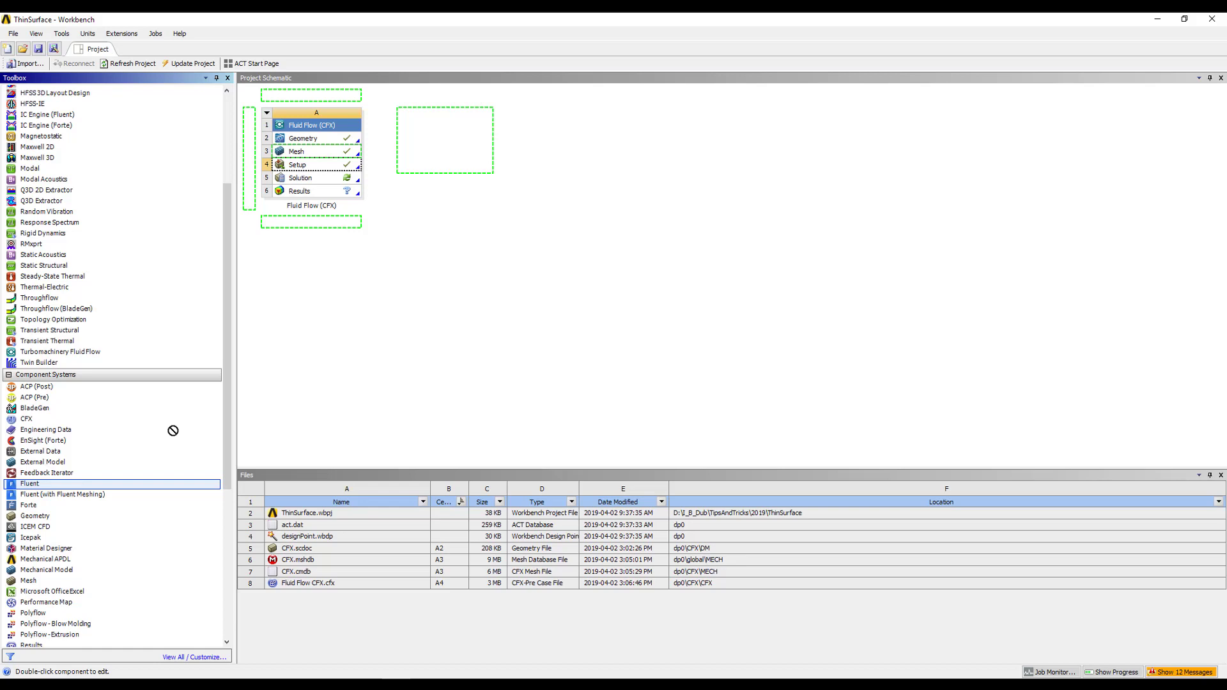
pyautogui.moveTo(172, 430); pyautogui.dragTo(476, 157)
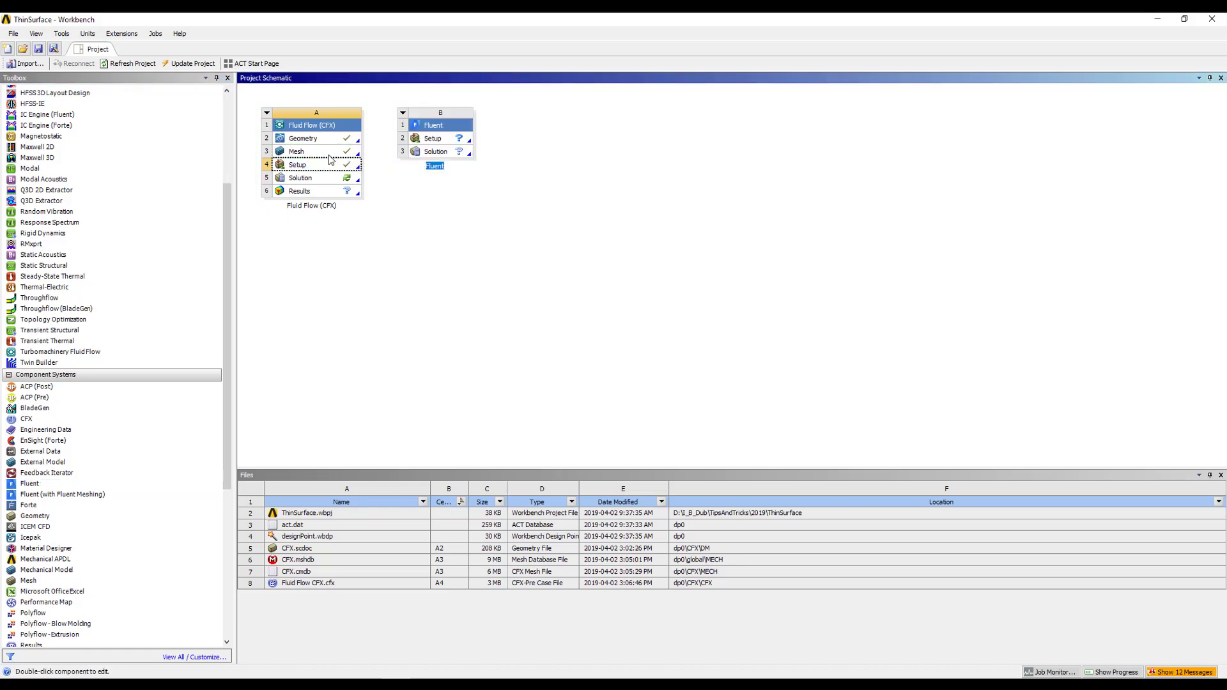
pyautogui.moveTo(321, 153); pyautogui.dragTo(433, 138)
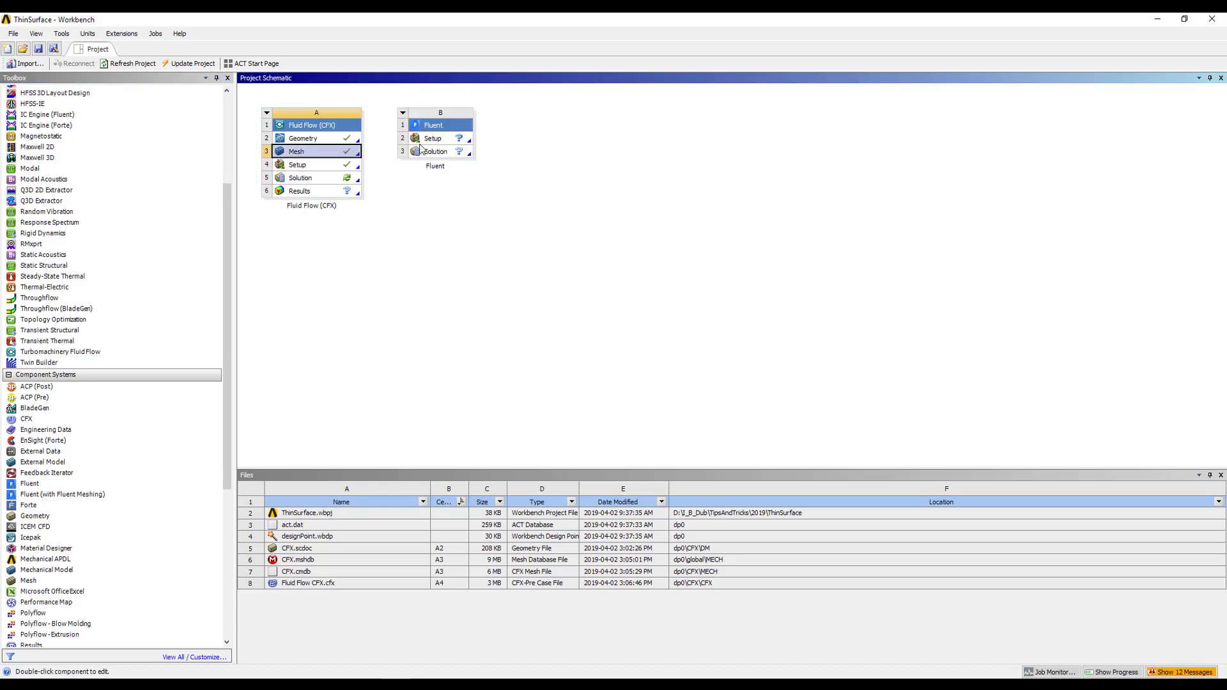
# Update the shared mesh and launch Fluent from Setup B2.
pyautogui.rightClick(318, 155)
pyautogui.click(324, 219)
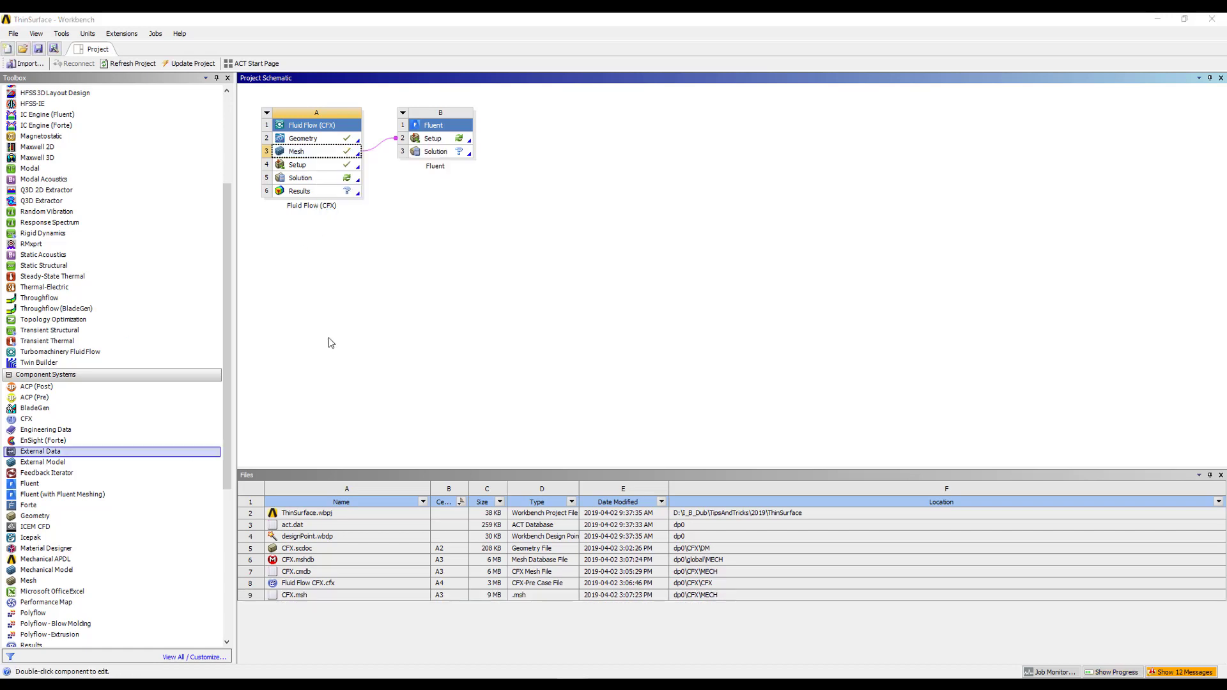
pyautogui.doubleClick(442, 137)
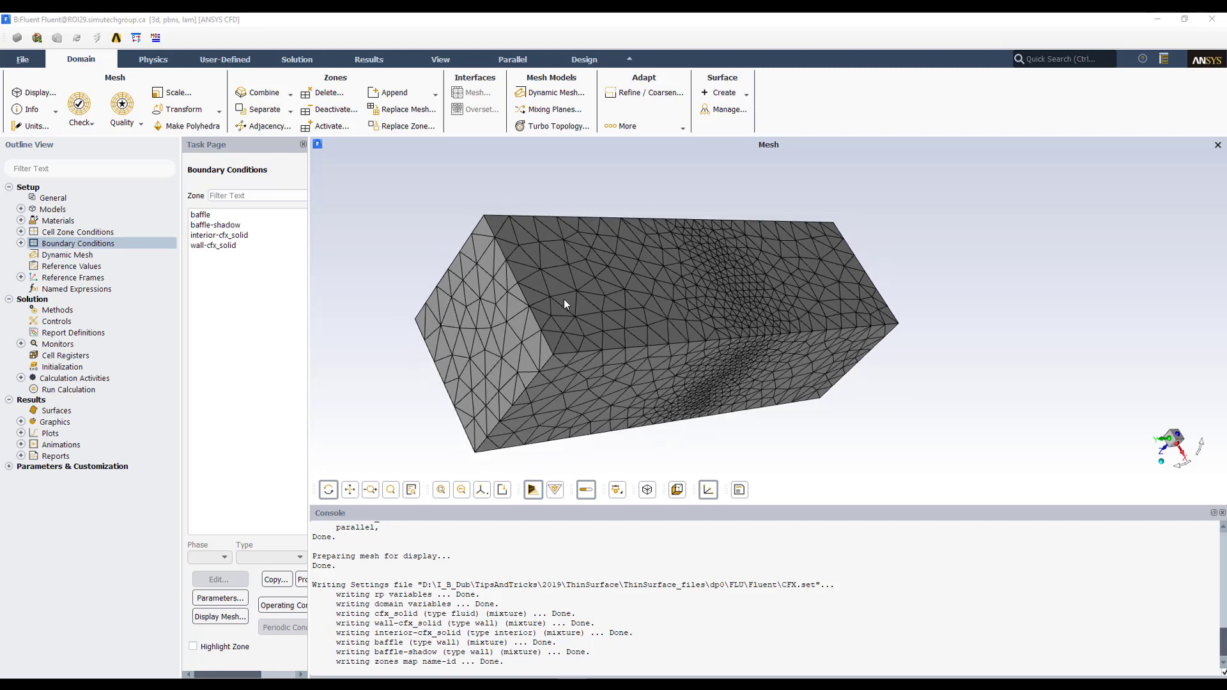
# List the boundary zones and display the mesh without wall-cfx_solid, leaving only baffle and baffle-shadow.
pyautogui.doubleClick(73, 246)
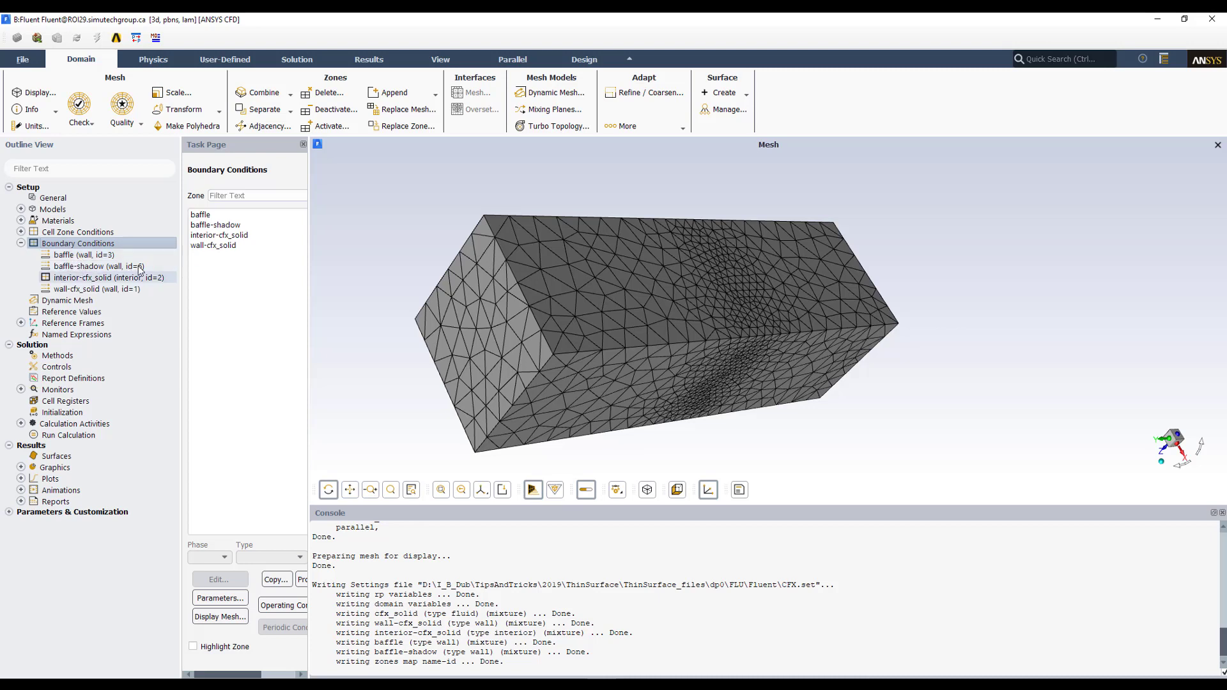
pyautogui.click(220, 616)
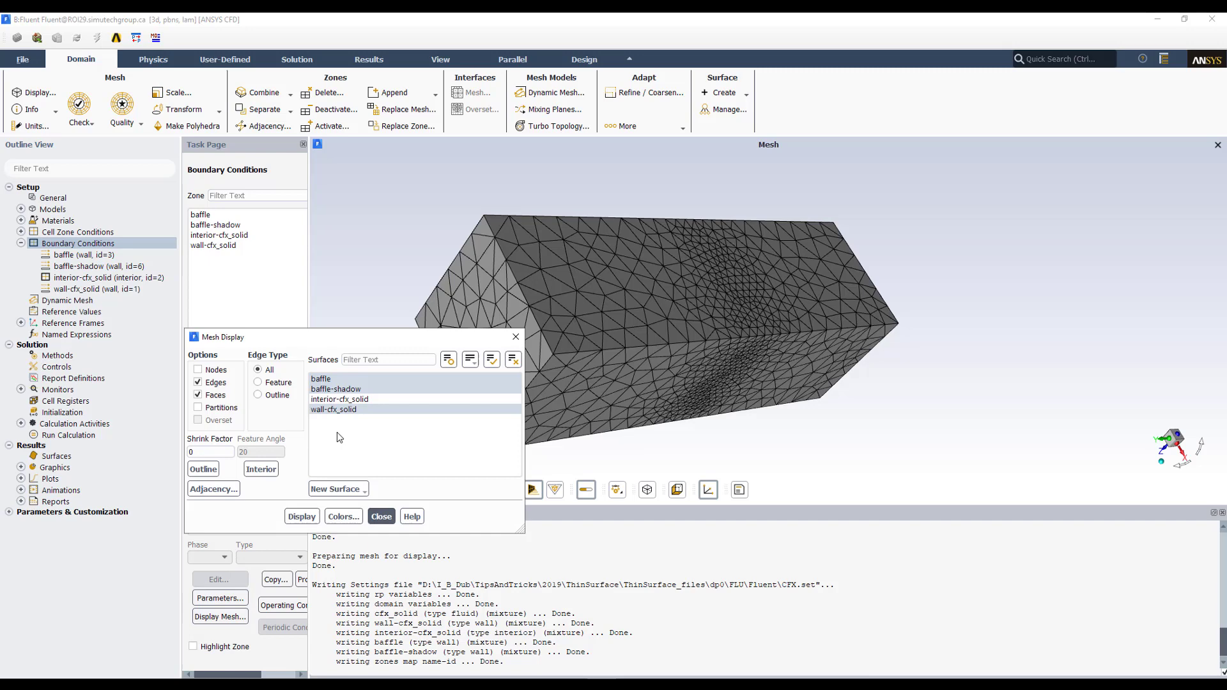
pyautogui.click(335, 410)
pyautogui.click(301, 516)
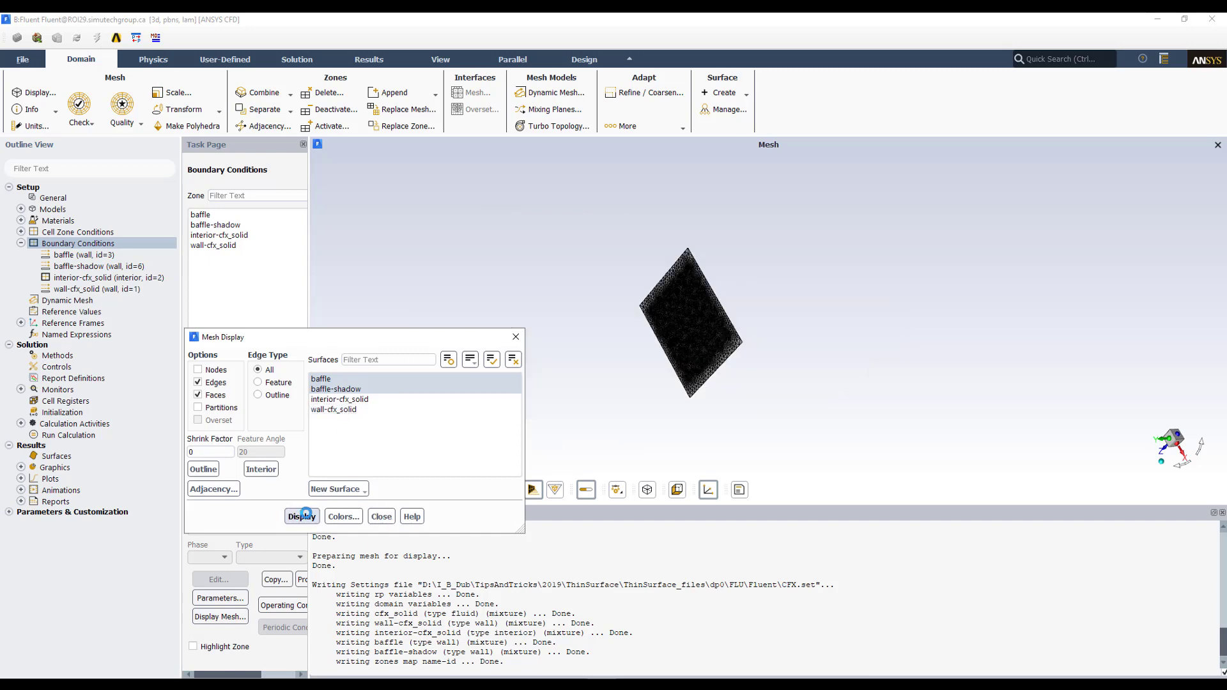
pyautogui.moveTo(673, 306); pyautogui.dragTo(756, 315)
pyautogui.scroll(5, 638, 323)
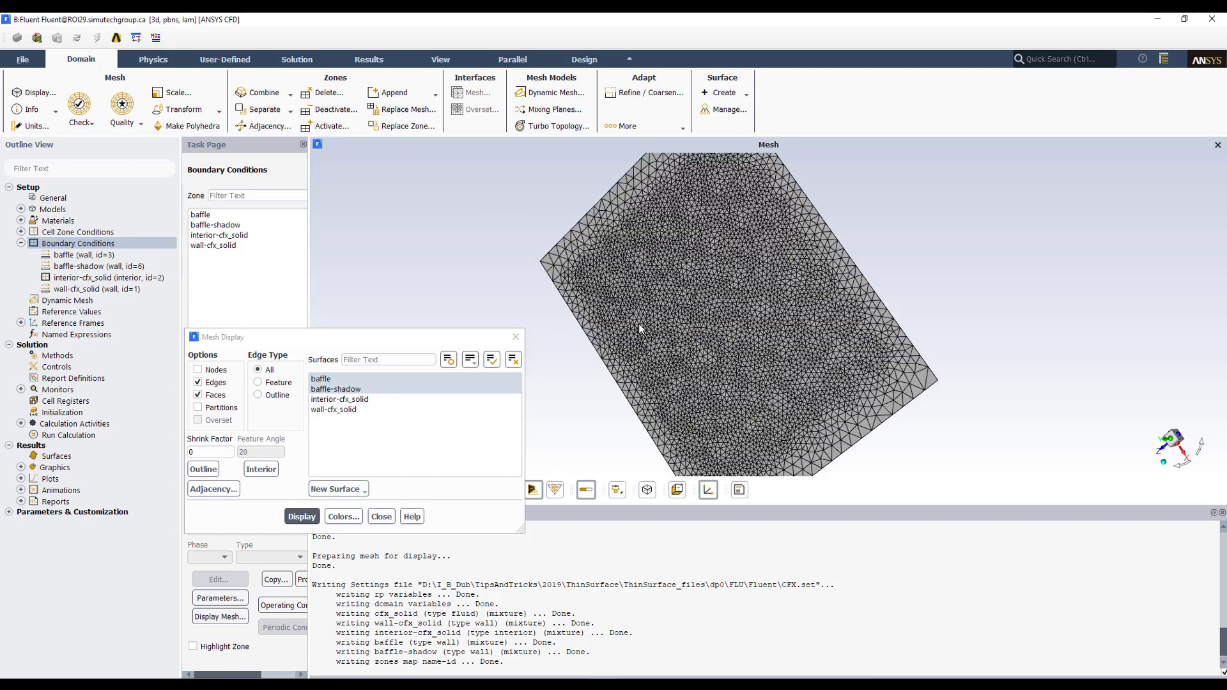